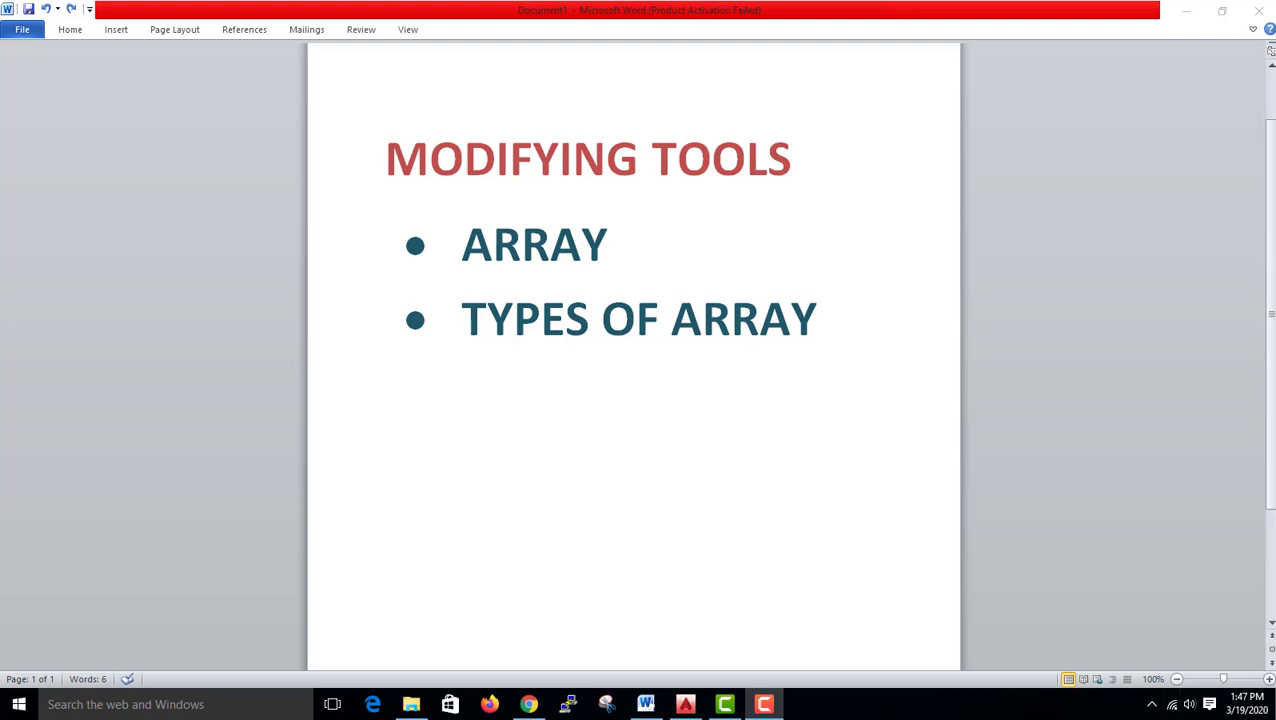
# Step: Switch from the Word notes on Modifying Tools to the AutoCAD window
pyautogui.click(690, 706)
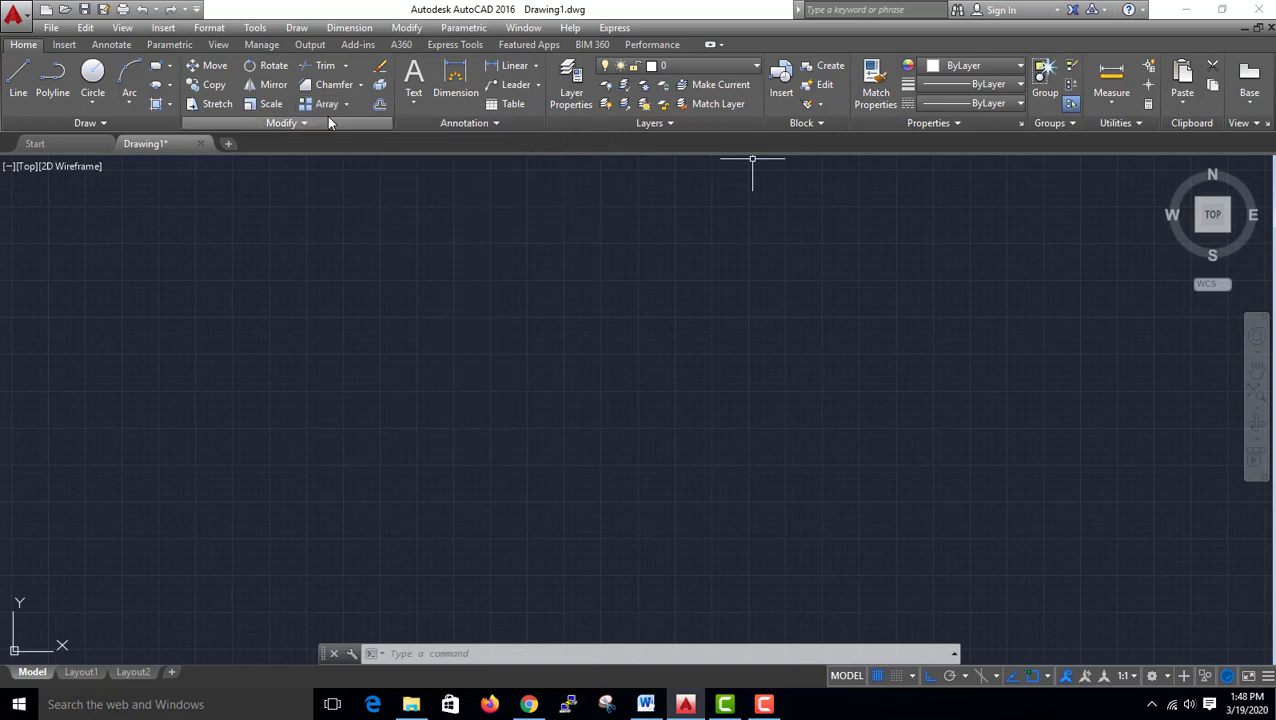
pyautogui.click(347, 104)
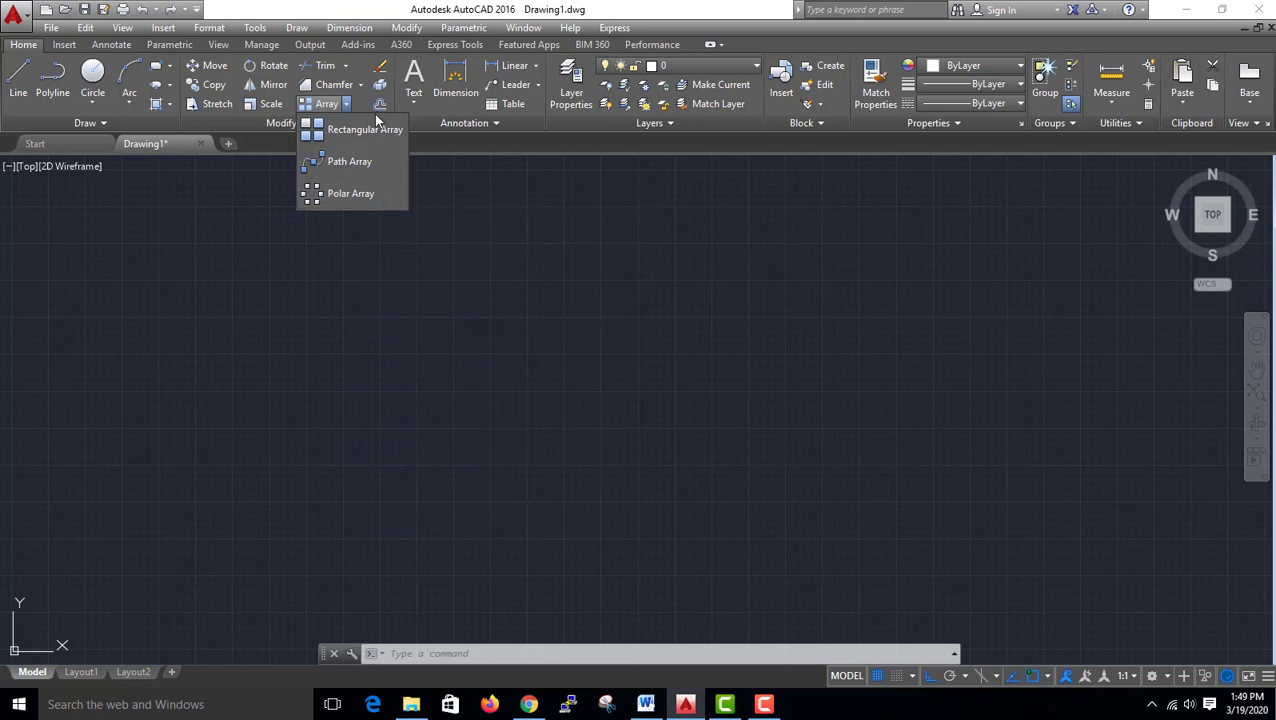
pyautogui.click(96, 74)
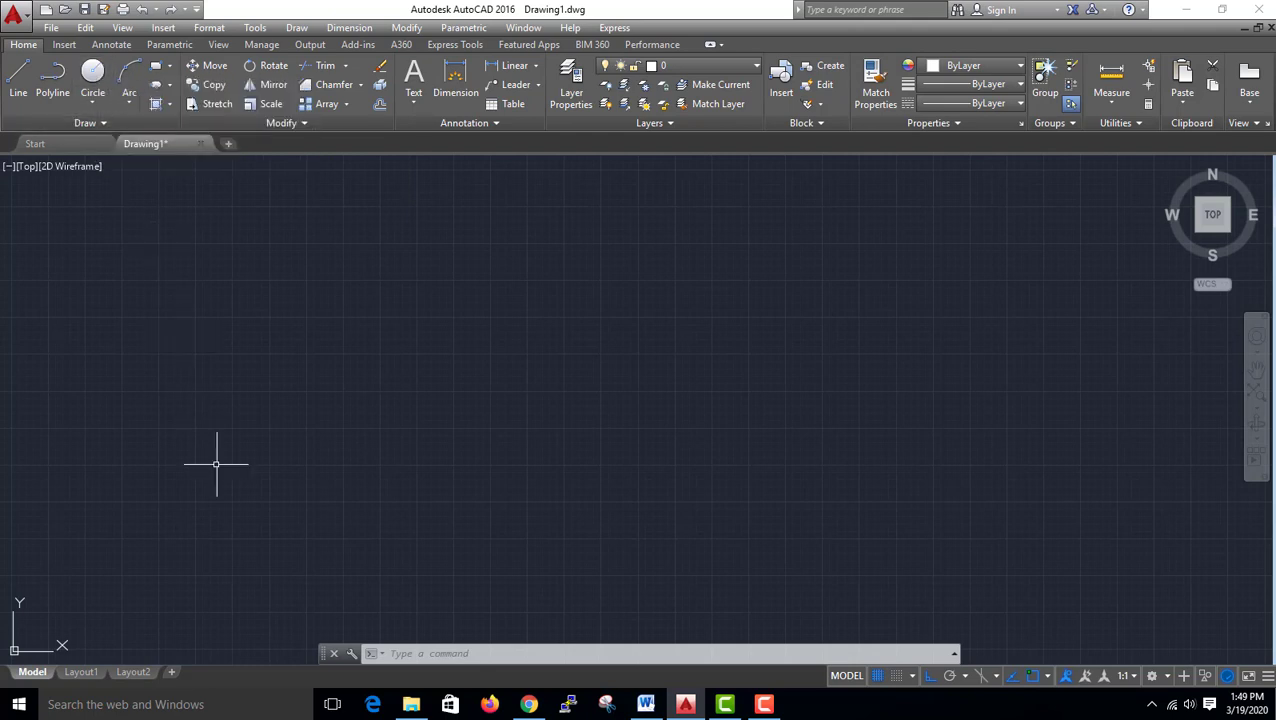
# Step: Draw a circle of radius 10 in the lower-left area of Drawing1
pyautogui.click(92, 76)
pyautogui.click(384, 488)
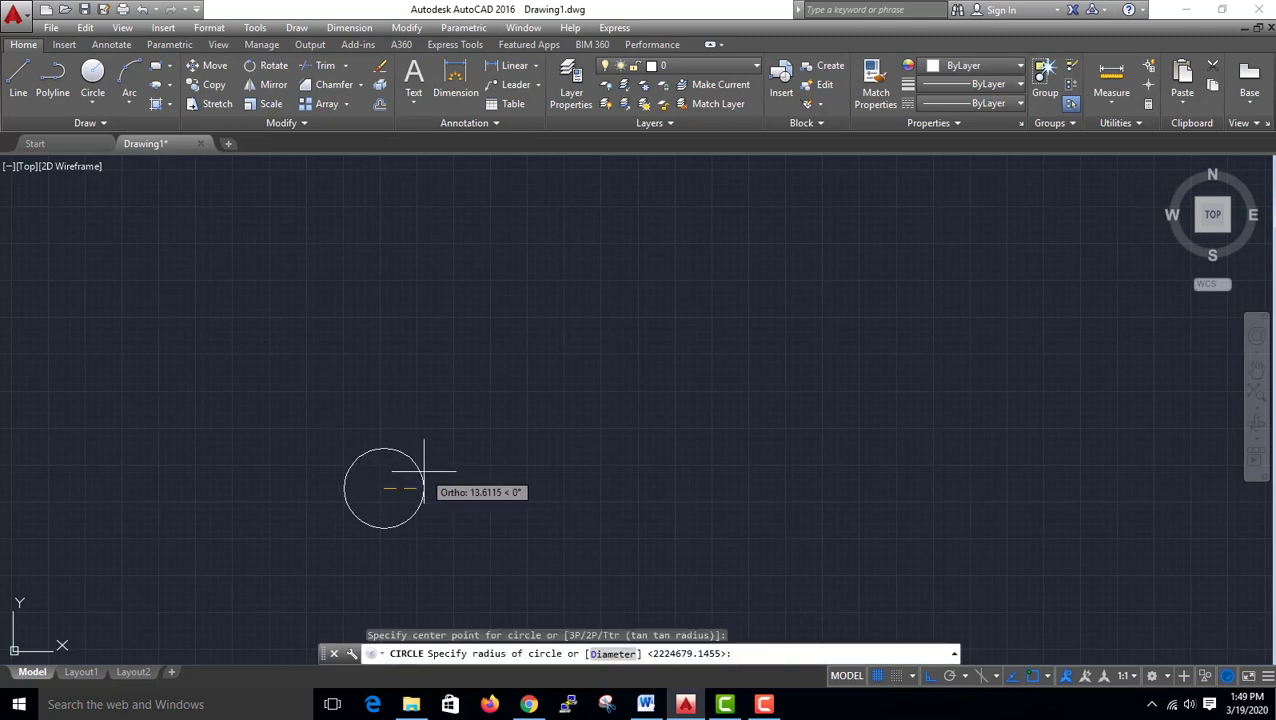
pyautogui.write('10')
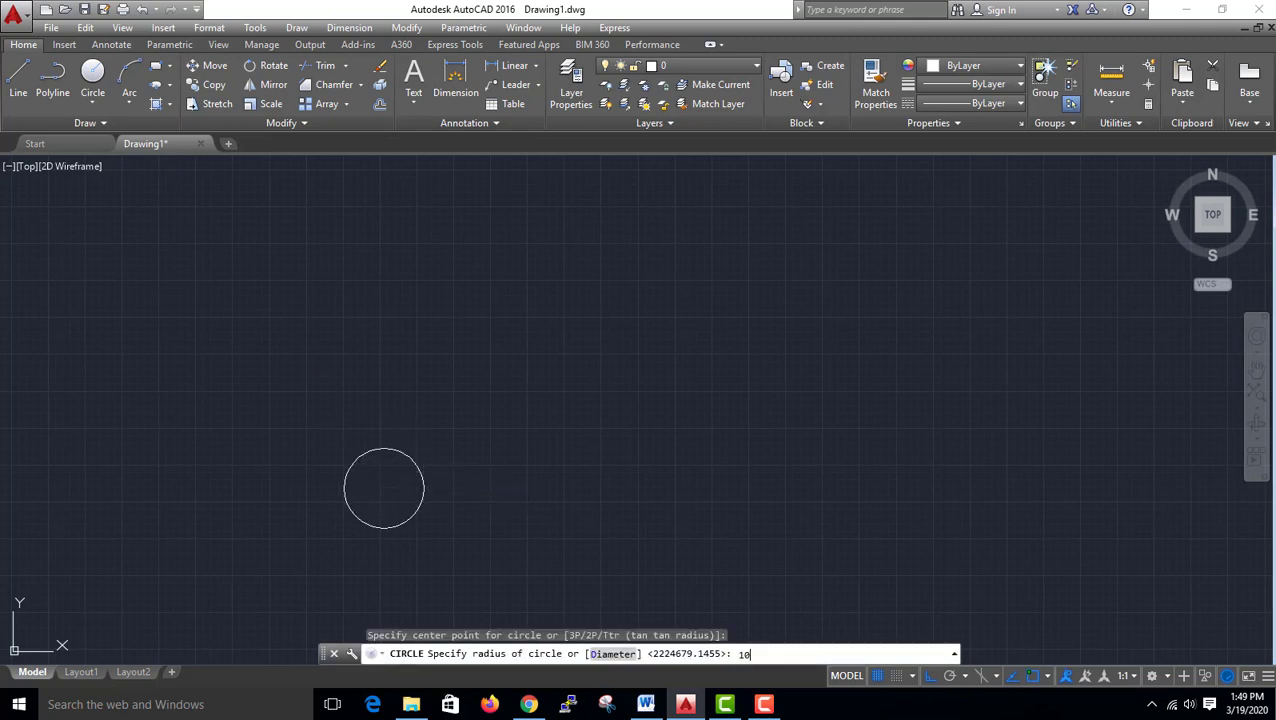
pyautogui.press('Return')
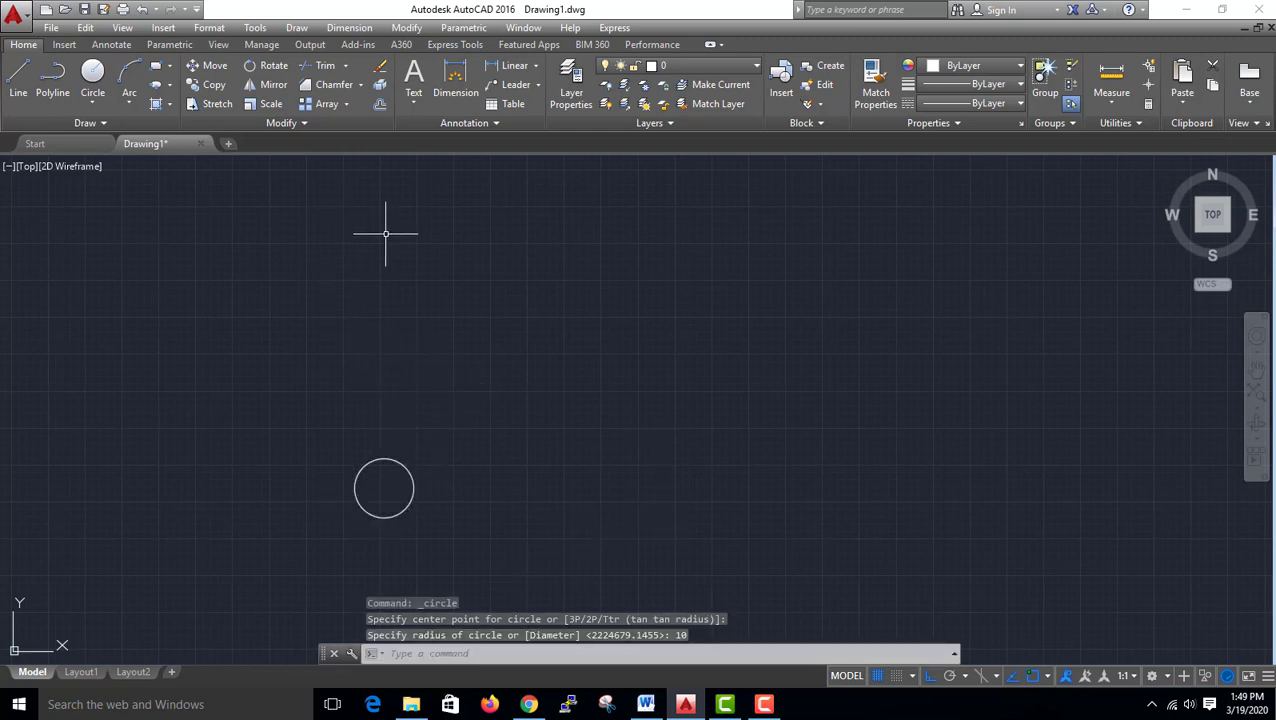
pyautogui.click(346, 104)
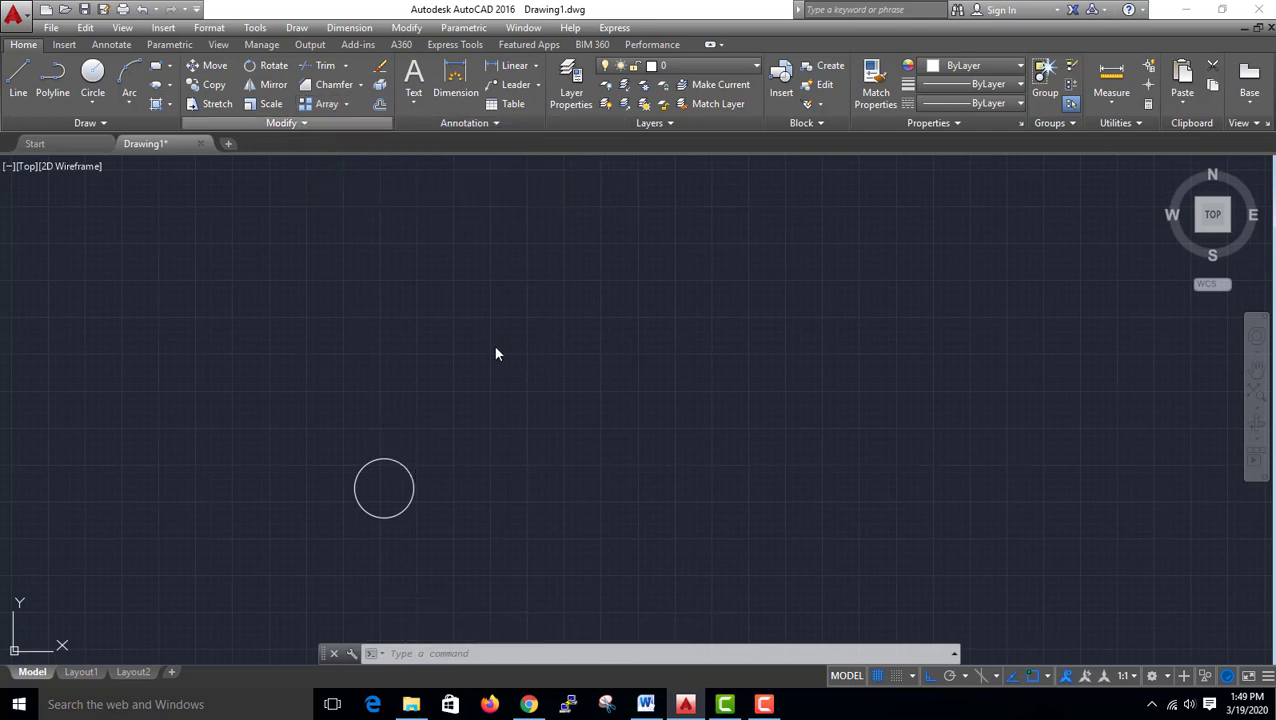
# Step: Rectangular-array the radius-10 circle into a default 4-column by 3-row grid spaced 30 apart
pyautogui.click(343, 103)
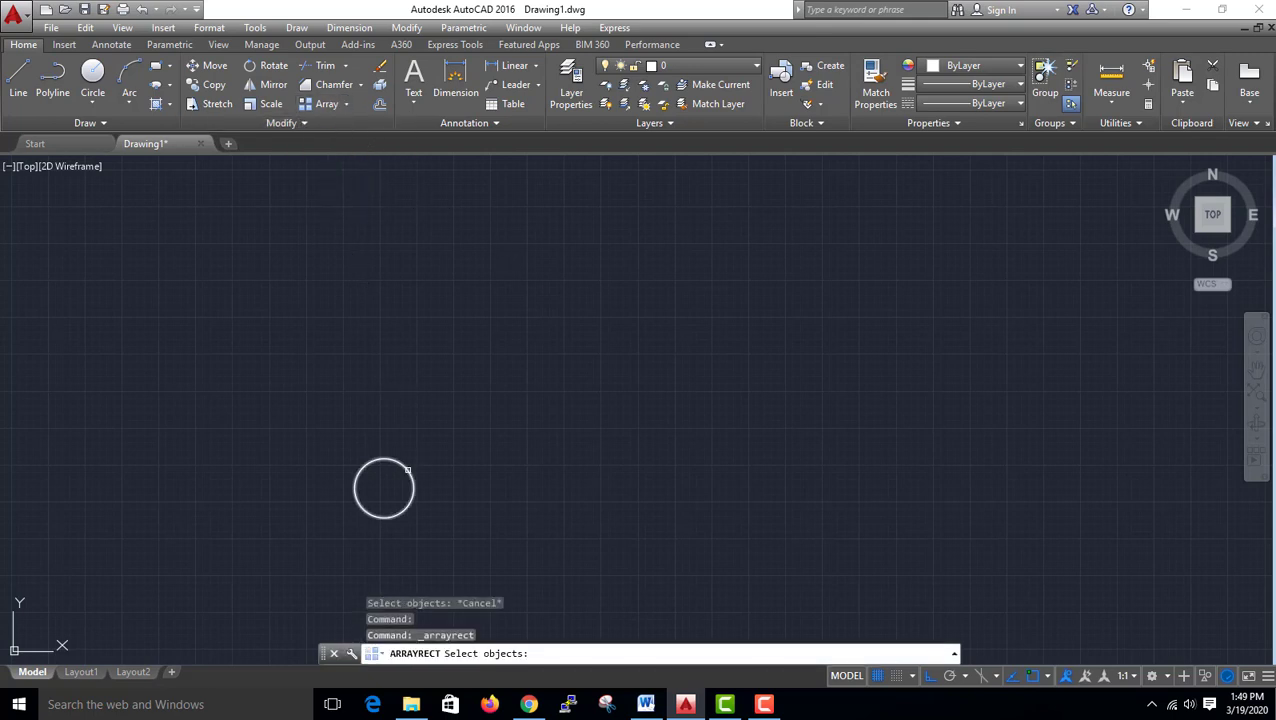
pyautogui.click(407, 469)
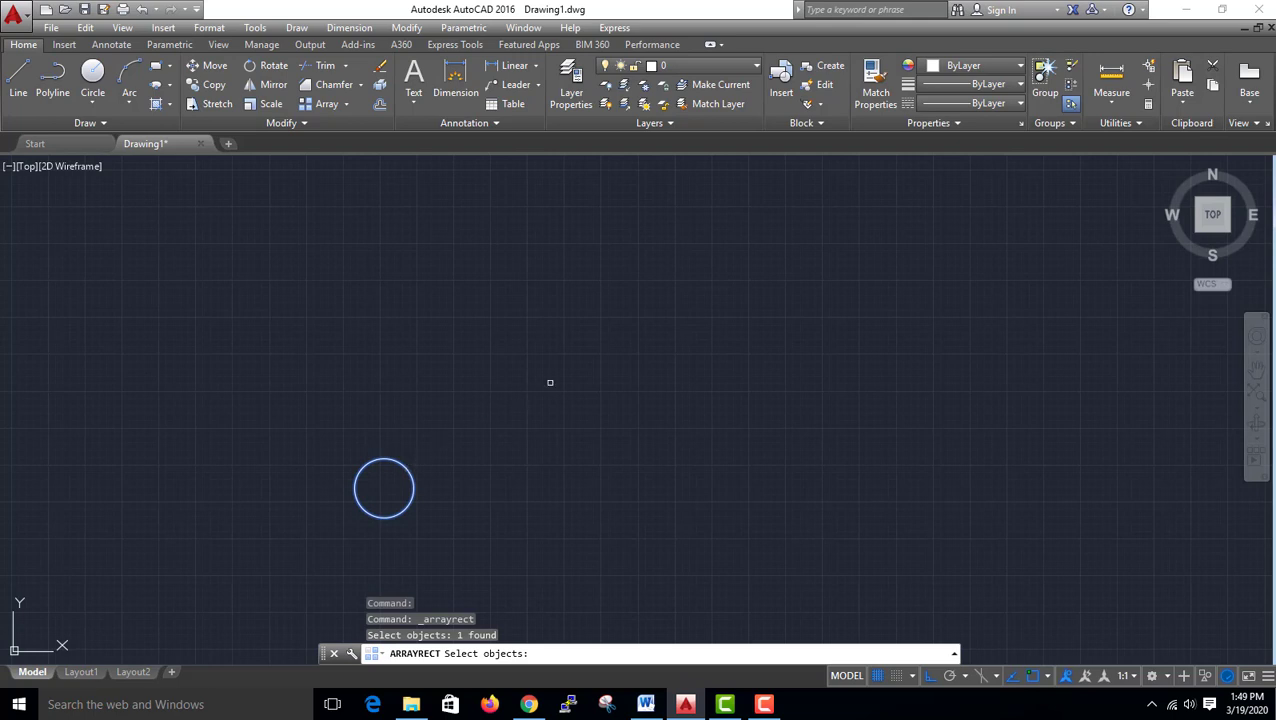
pyautogui.press('Return')
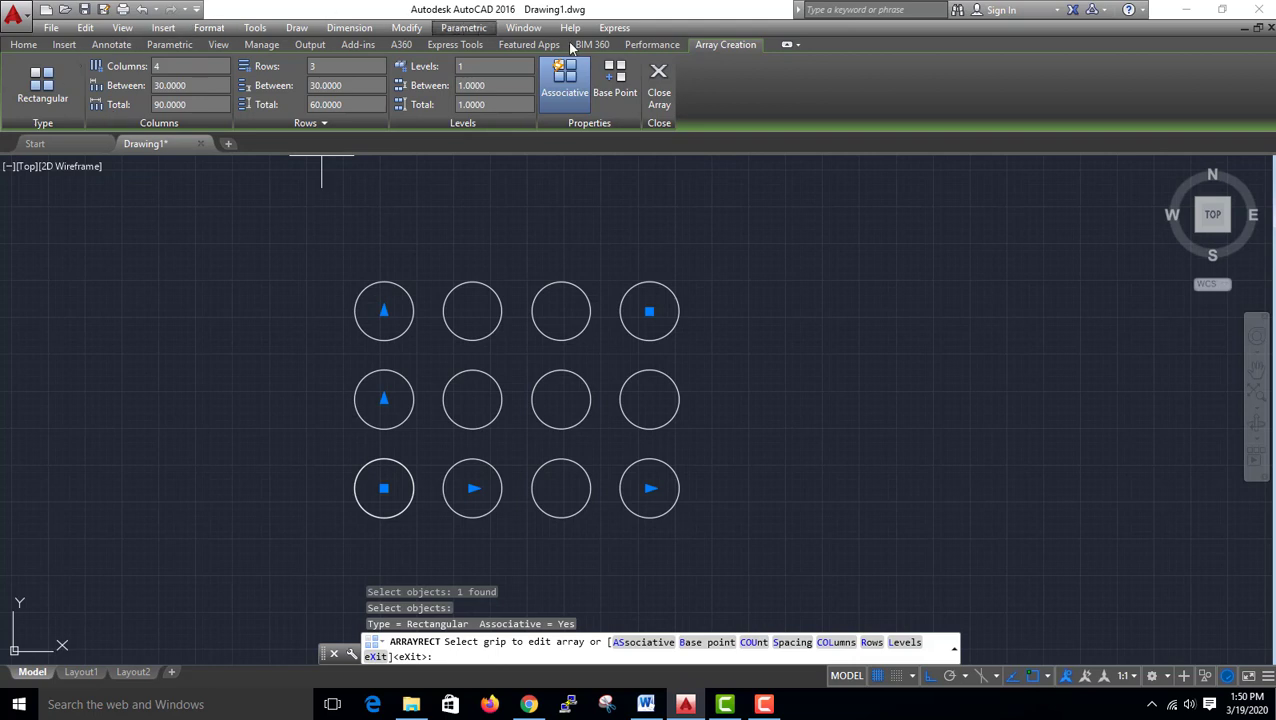
# Step: Change the circle array to 5 columns and 5 rows, keeping 30-unit spacing
pyautogui.click(173, 63)
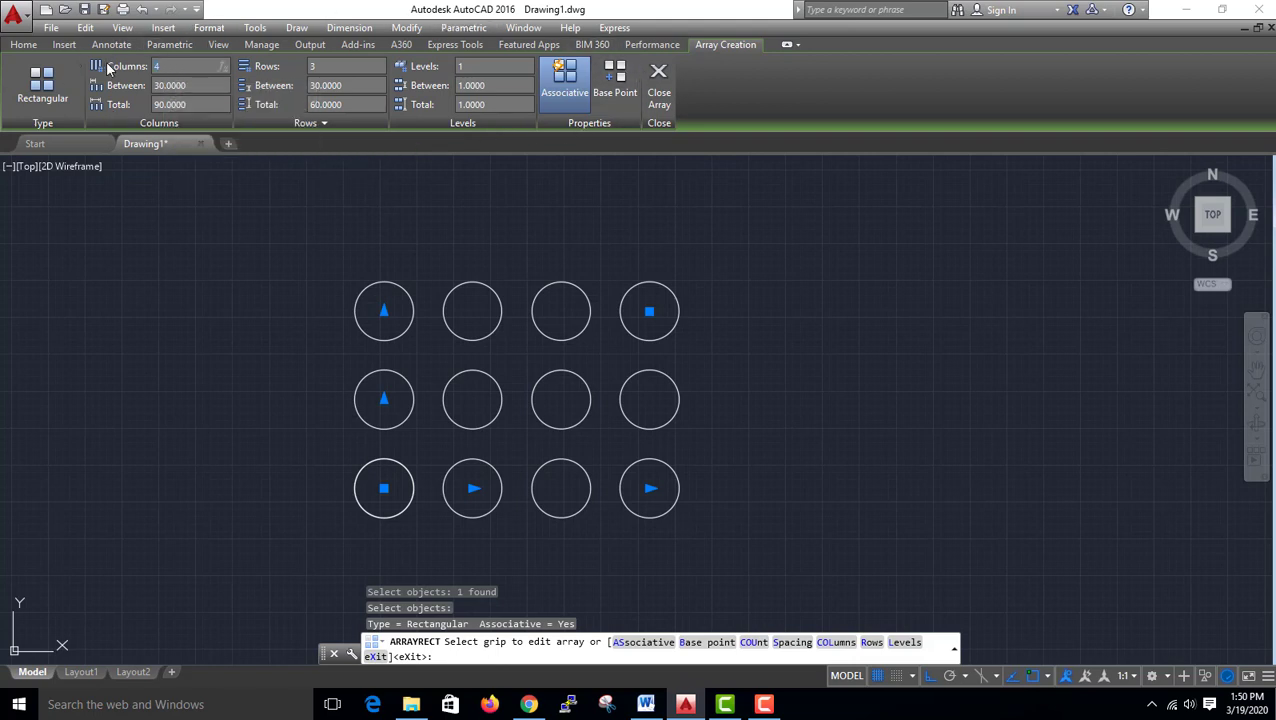
pyautogui.write('5')
pyautogui.press('Return')
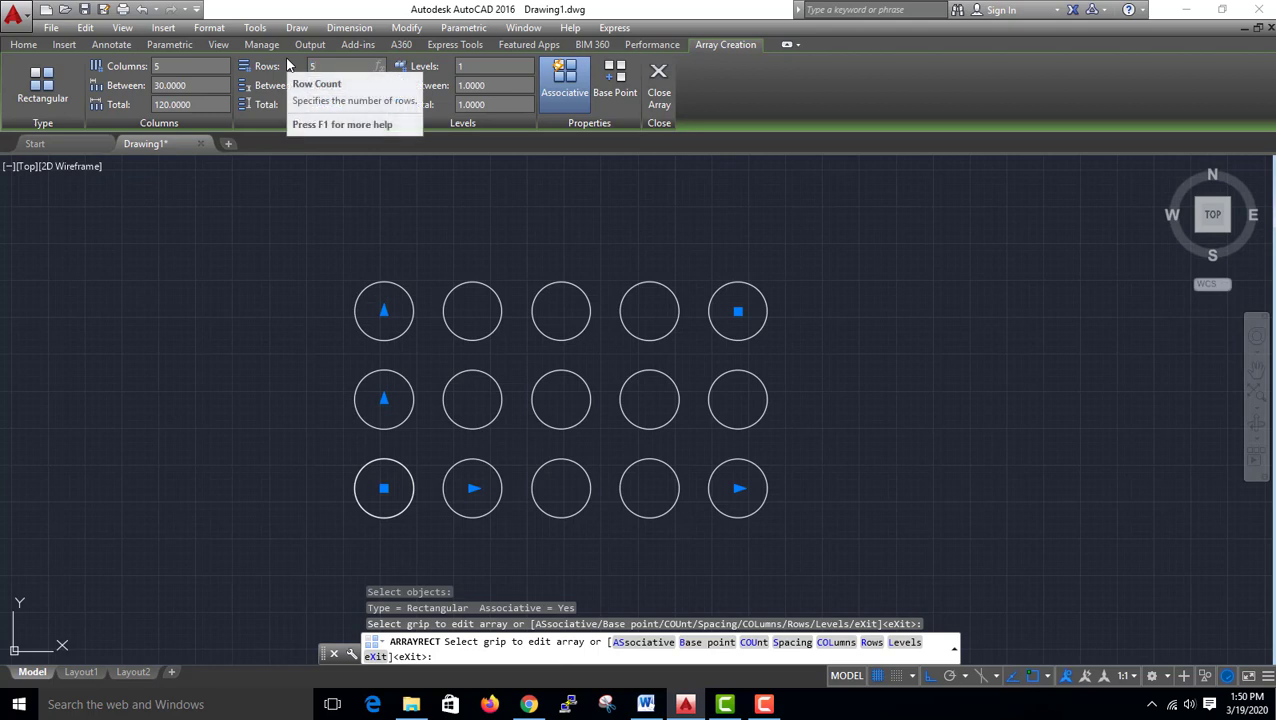
pyautogui.write('5')
pyautogui.press('Return')
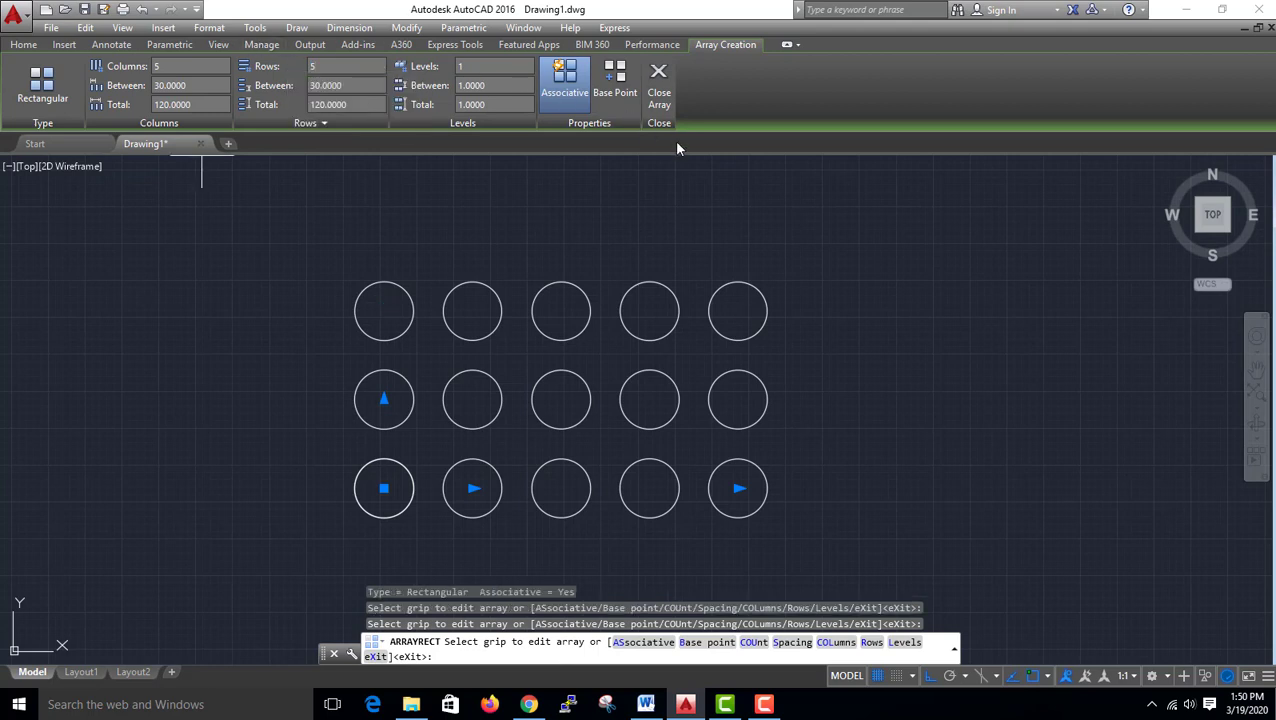
pyautogui.scroll(-2, 648, 314)
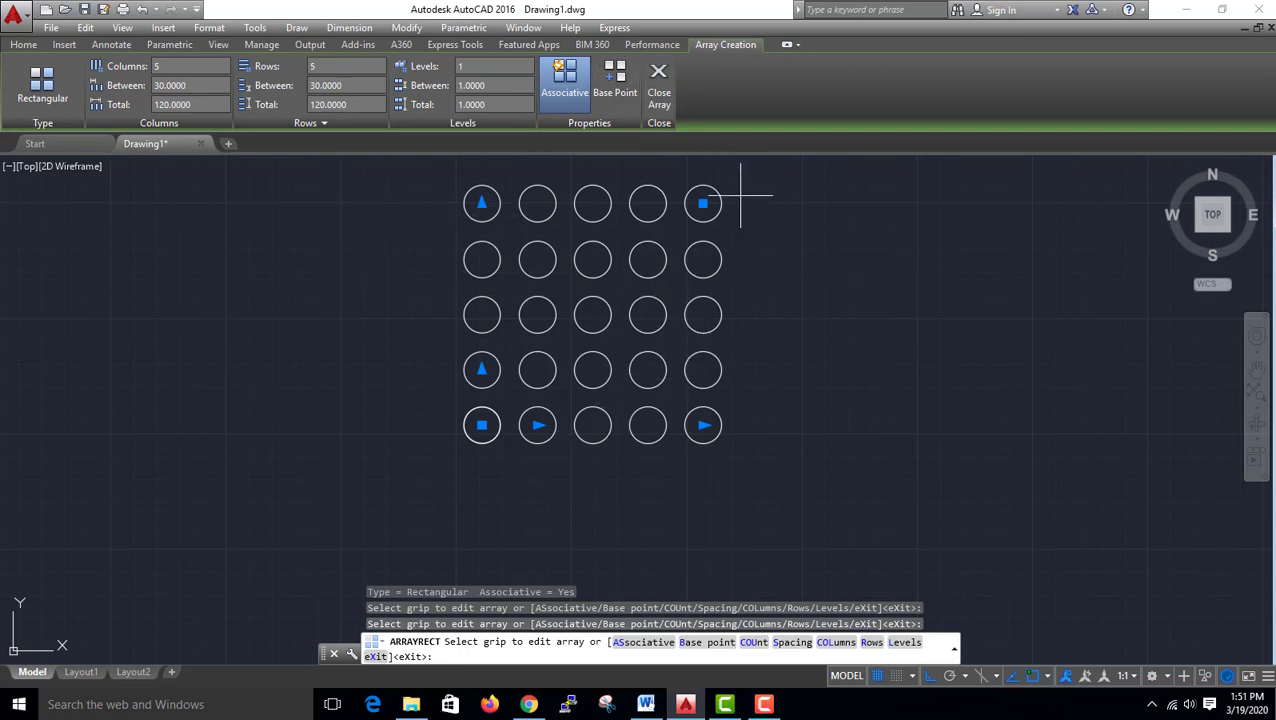
# Step: Close array editing on the 5x5 grid and pan it to the left of the view
pyautogui.click(659, 88)
pyautogui.scroll(2, 706, 228)
pyautogui.click(700, 217)
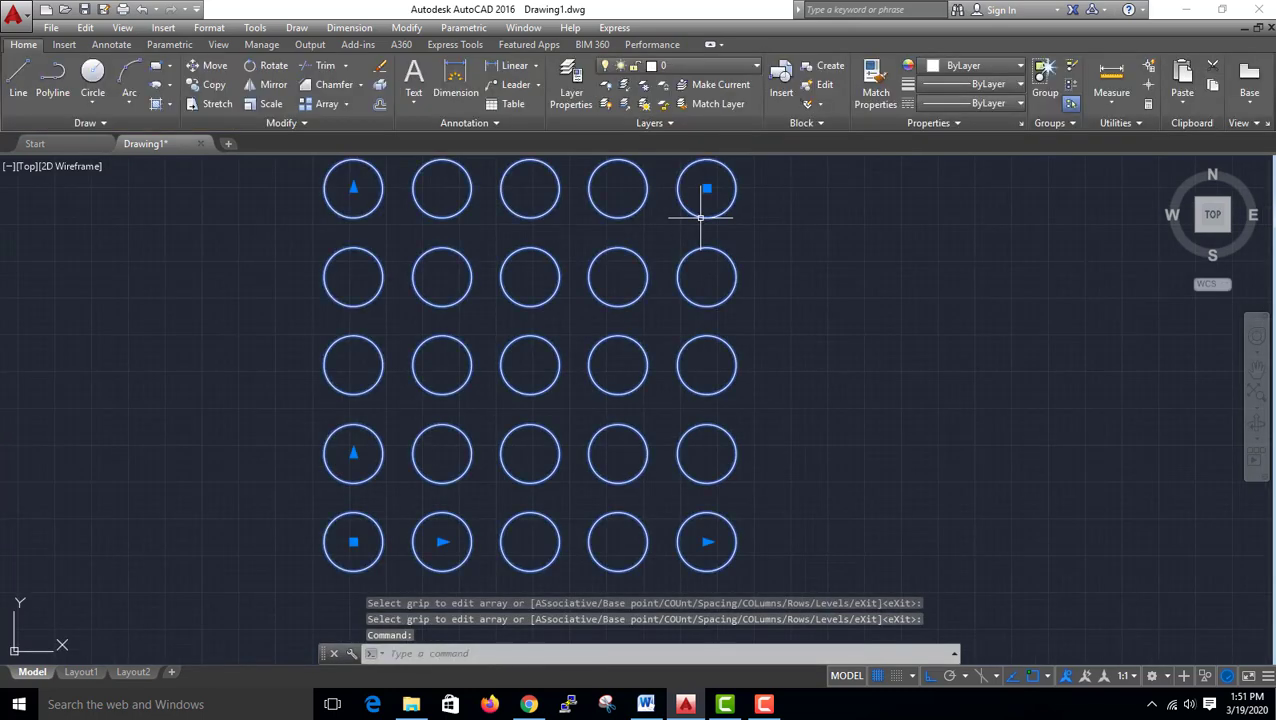
pyautogui.scroll(-2, 713, 366)
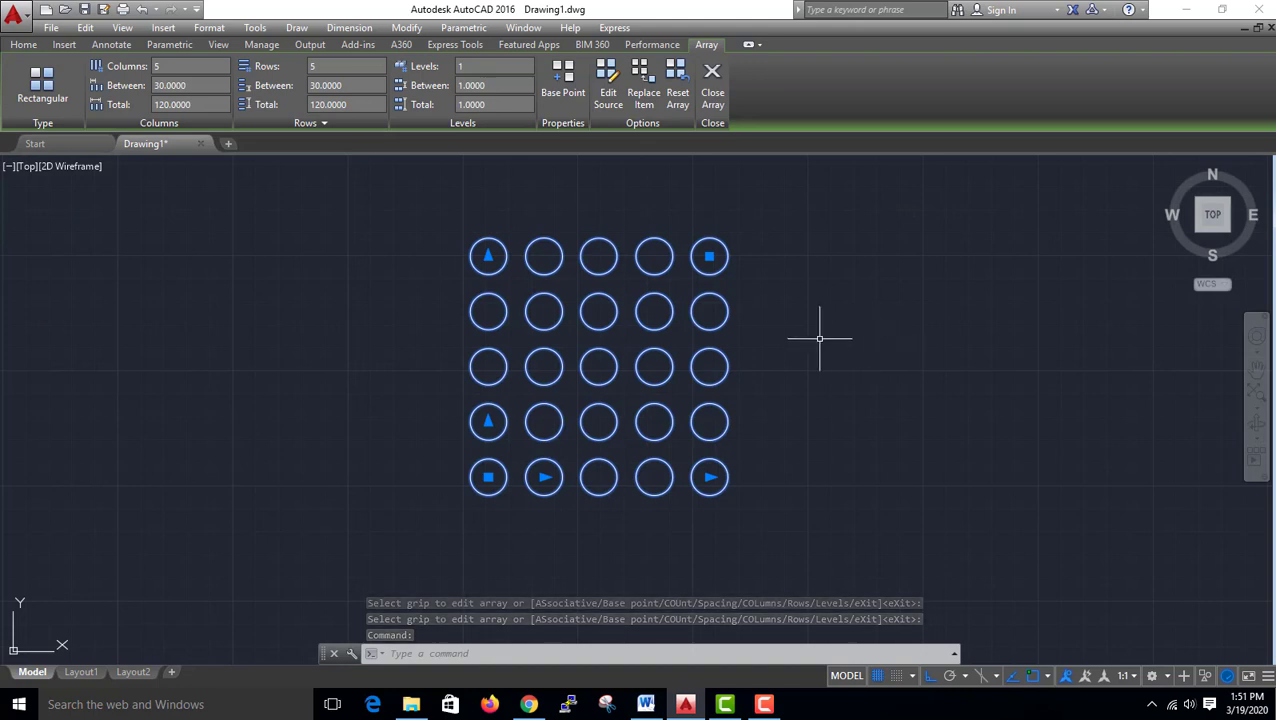
pyautogui.click(712, 80)
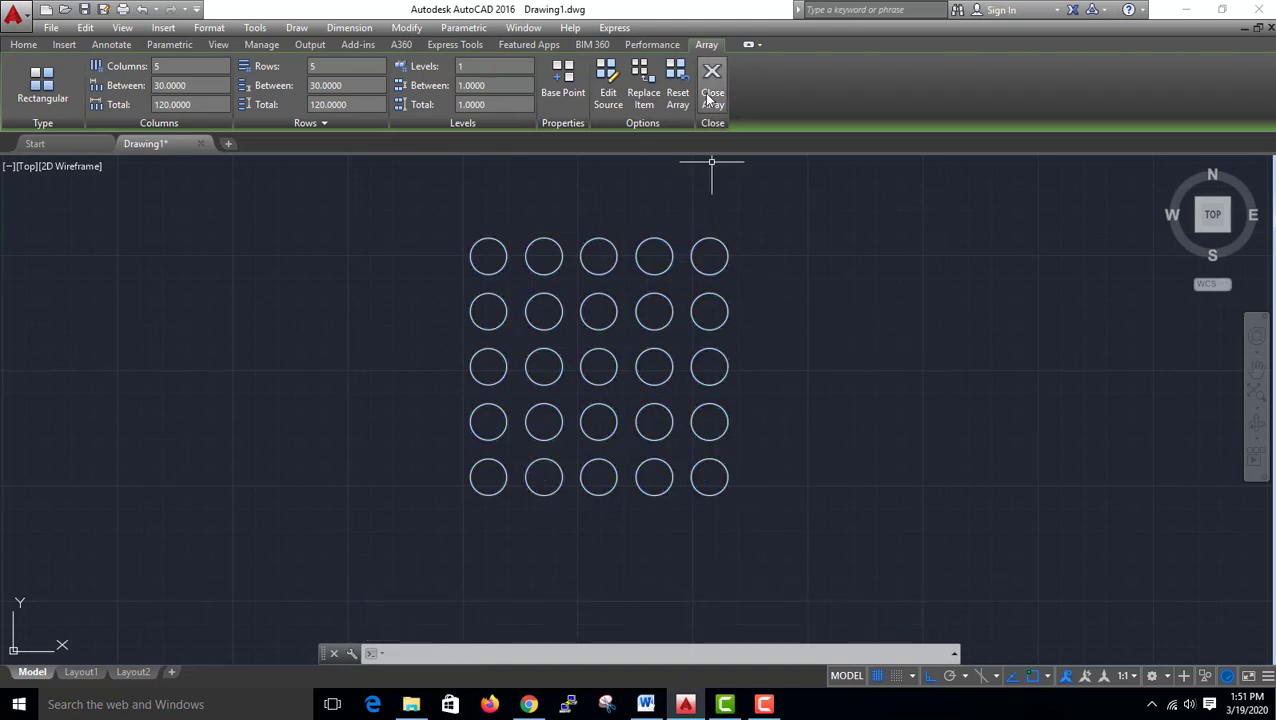
pyautogui.moveTo(695, 234); pyautogui.dragTo(354, 307, button='middle')
pyautogui.click(346, 104)
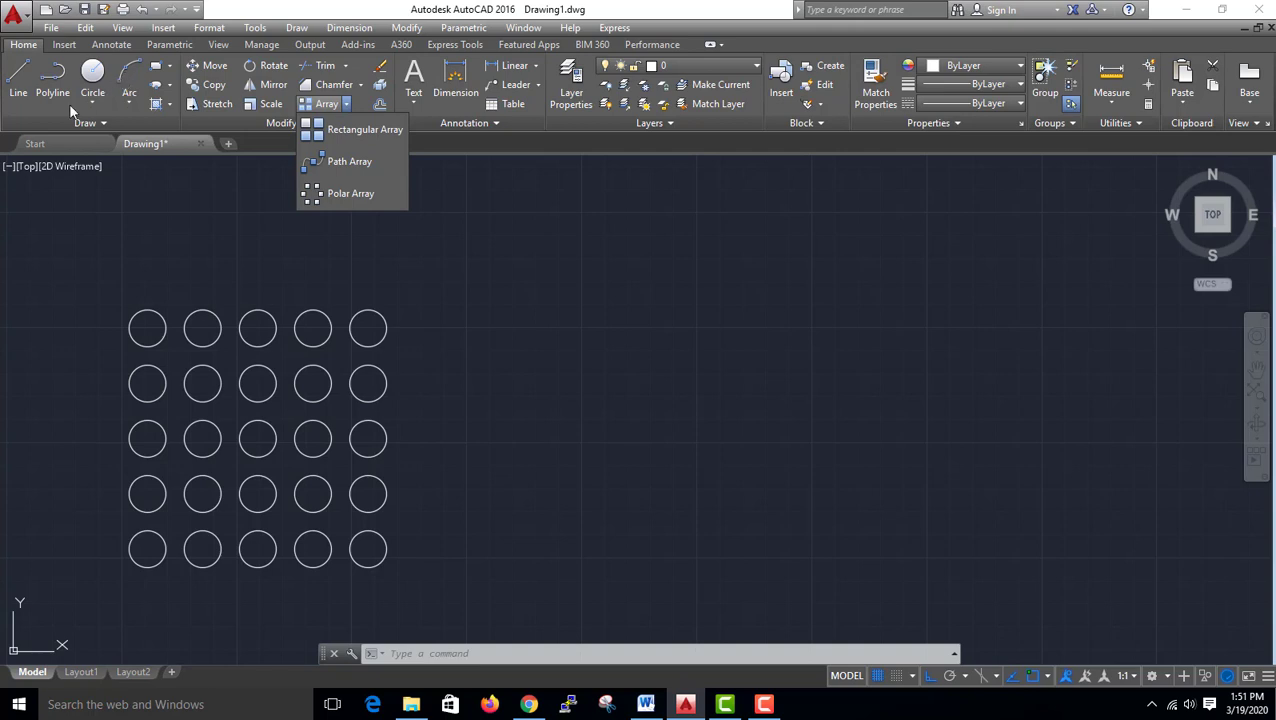
# Step: Draw a trial bent polyline, then select and delete it
pyautogui.click(56, 77)
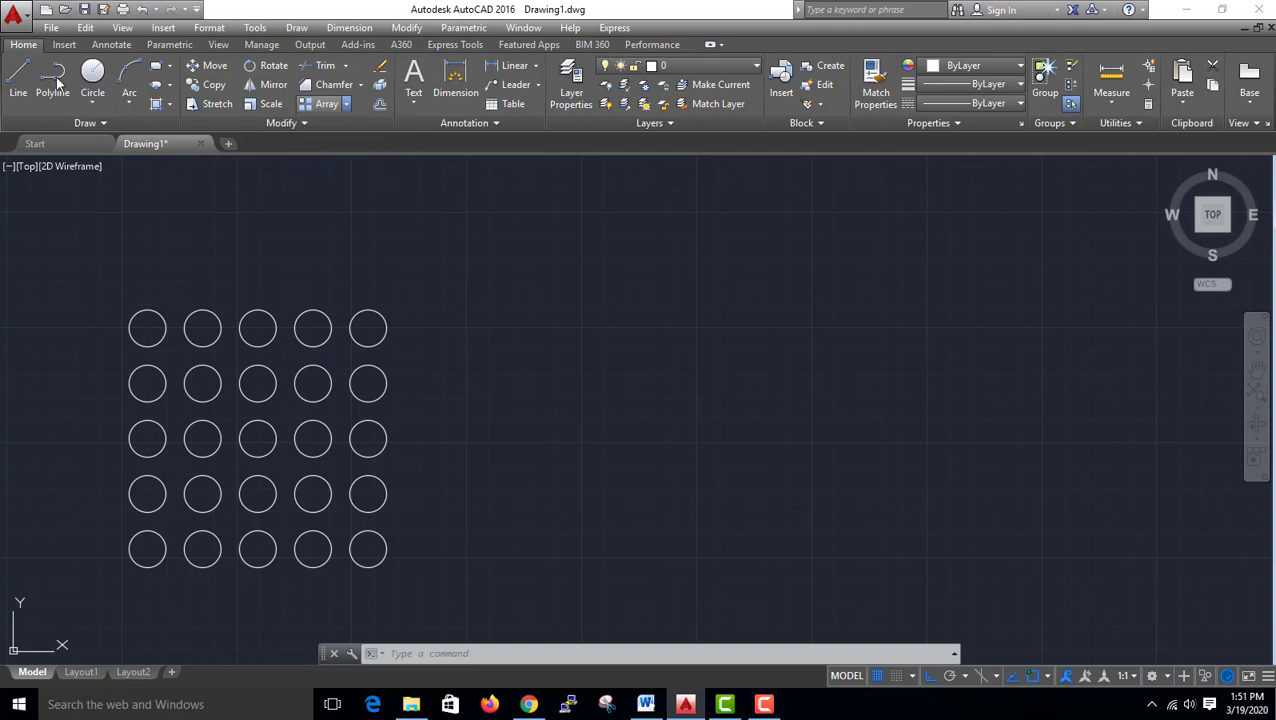
pyautogui.click(618, 607)
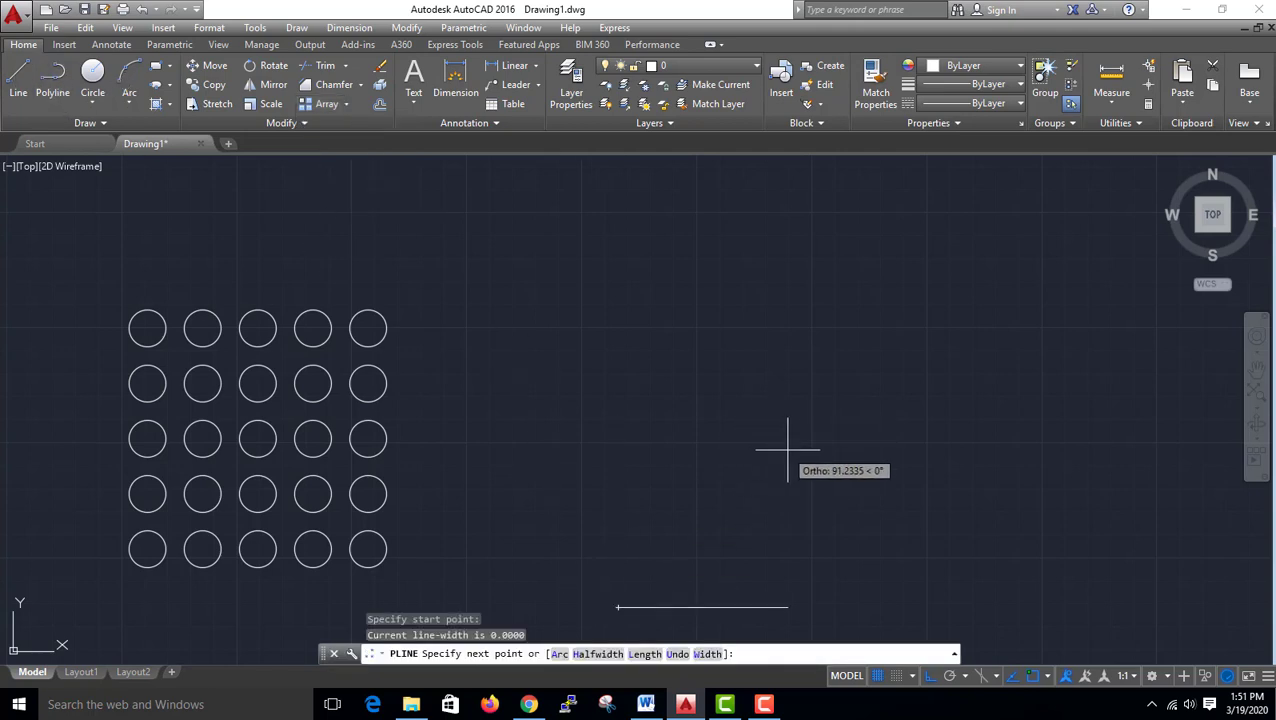
pyautogui.press('F8')
pyautogui.click(797, 412)
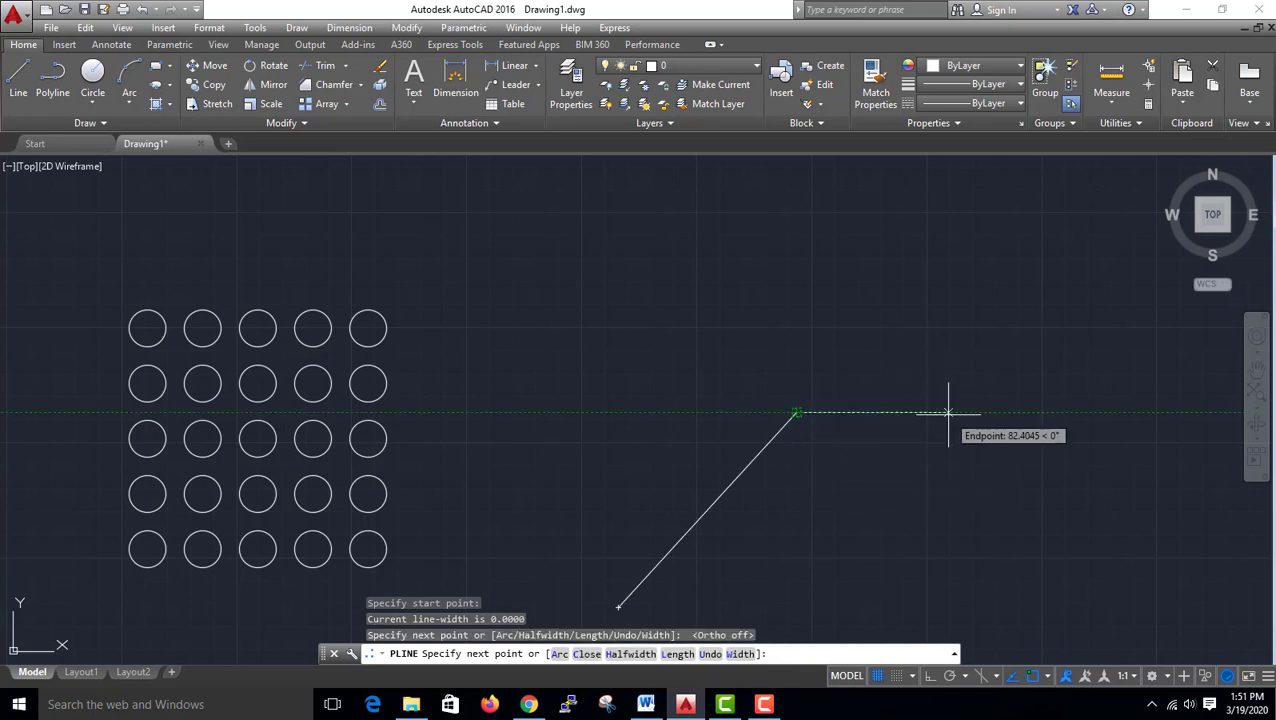
pyautogui.click(948, 412)
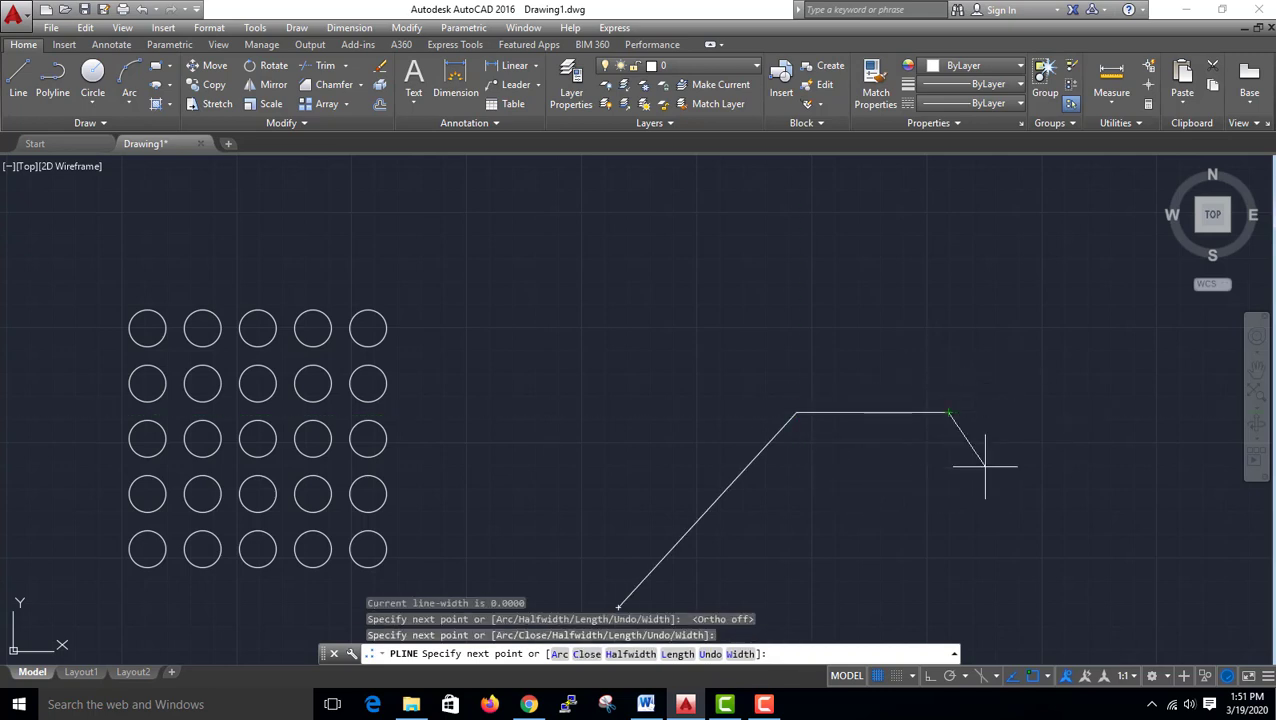
pyautogui.press('Escape')
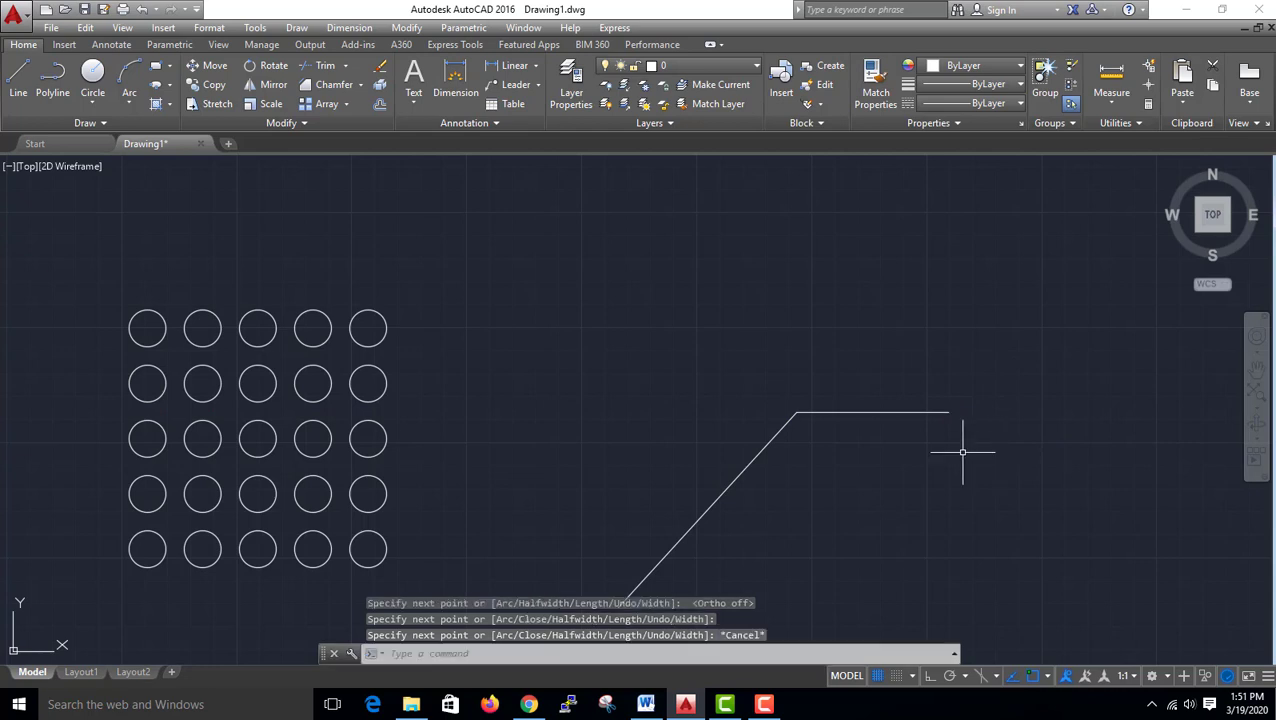
pyautogui.click(923, 453)
pyautogui.click(671, 377)
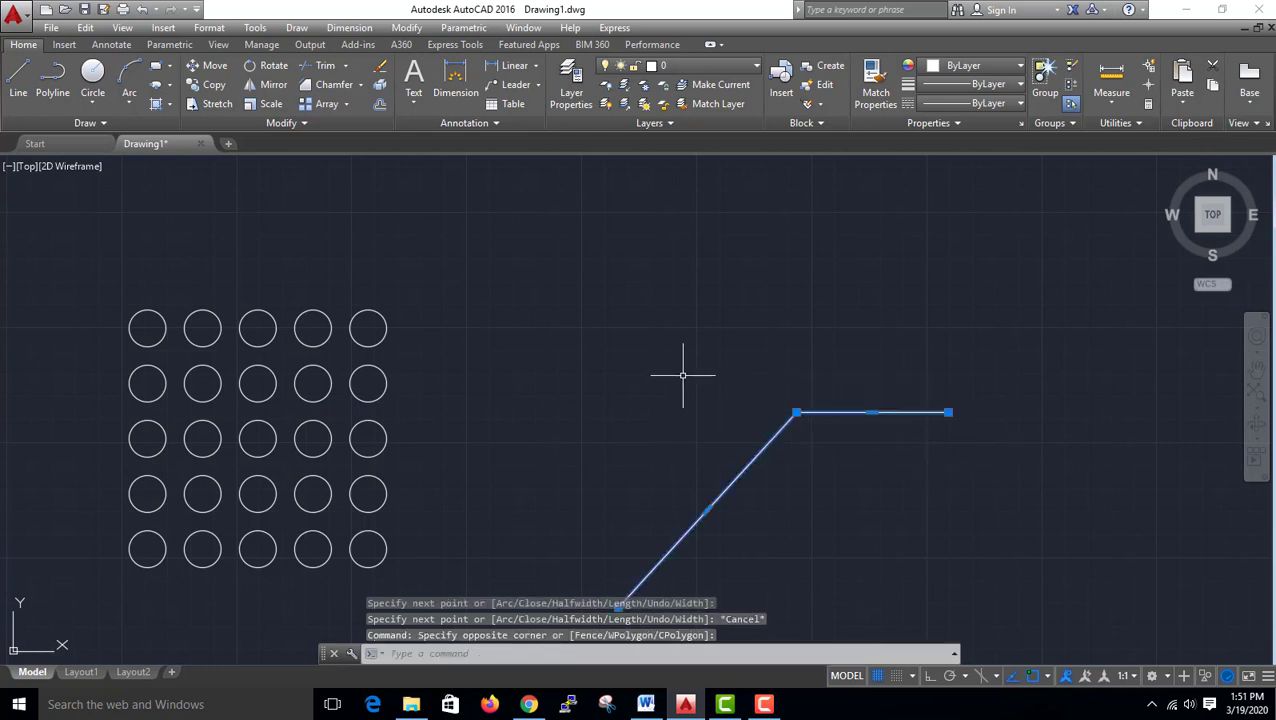
pyautogui.press('Delete')
# Step: Draw a straight diagonal line toward the upper right with a small circle at its lower end
pyautogui.click(42, 92)
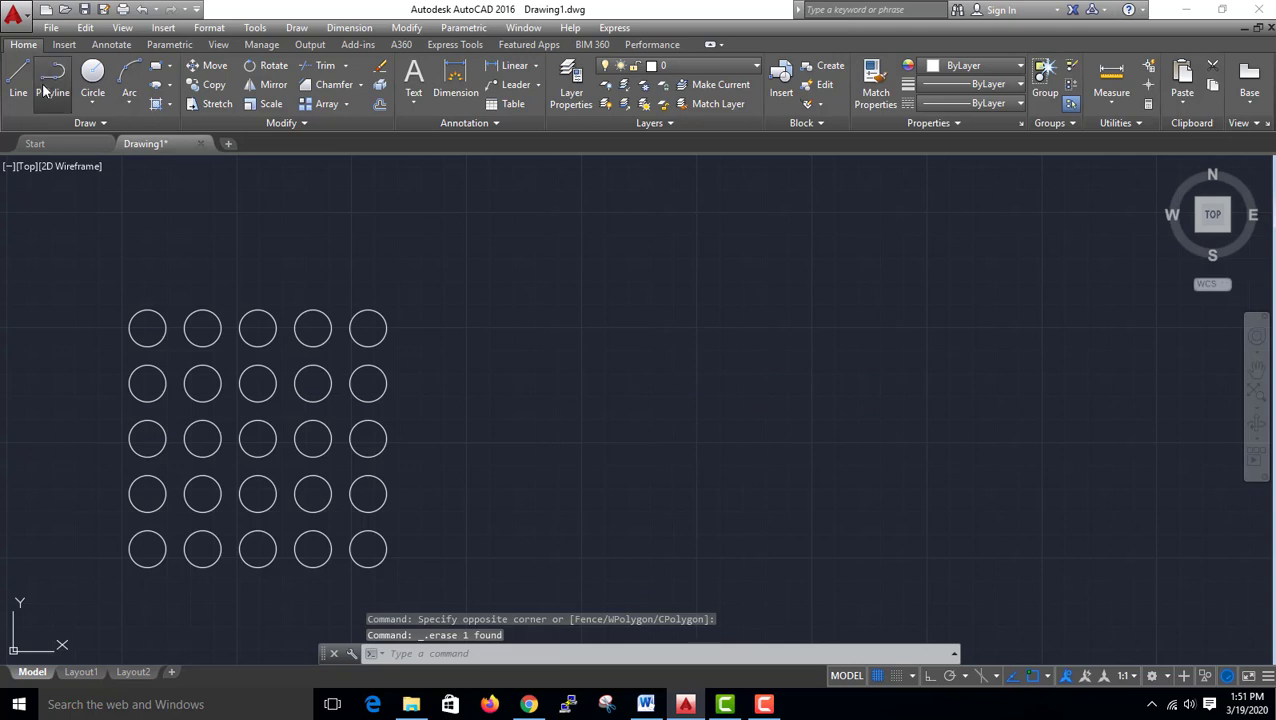
pyautogui.click(667, 560)
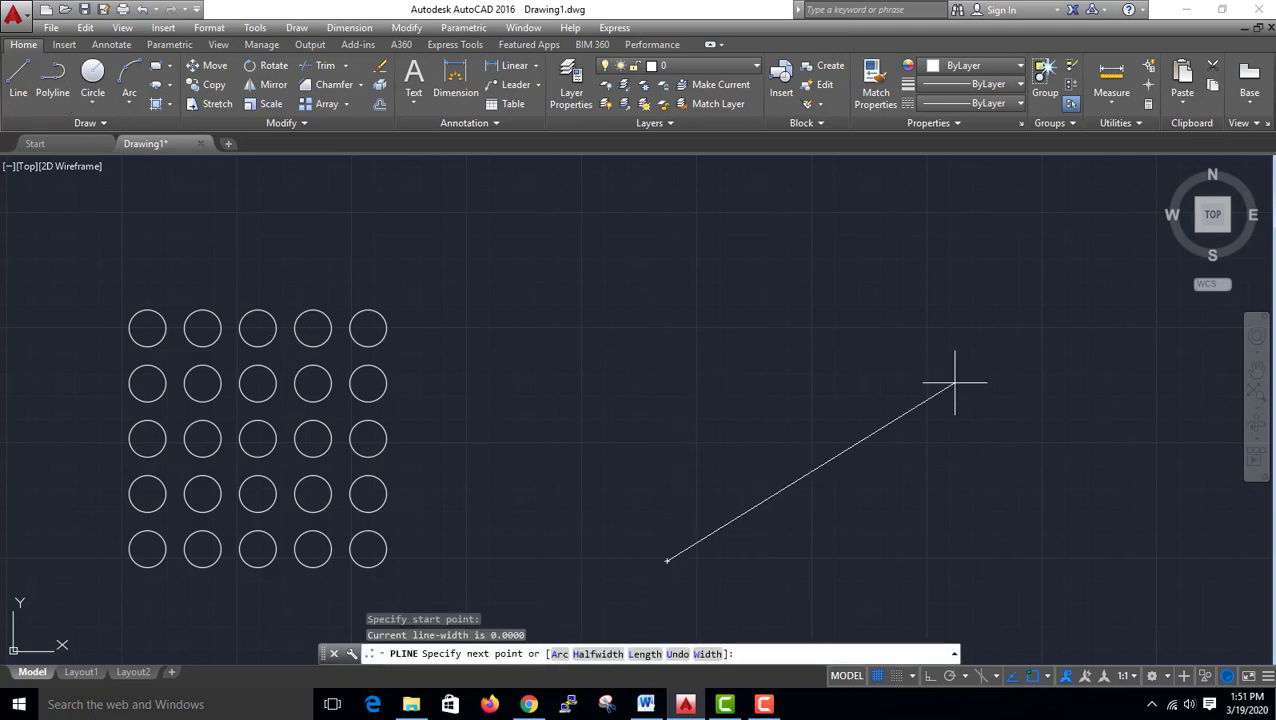
pyautogui.click(1094, 223)
pyautogui.press('Escape')
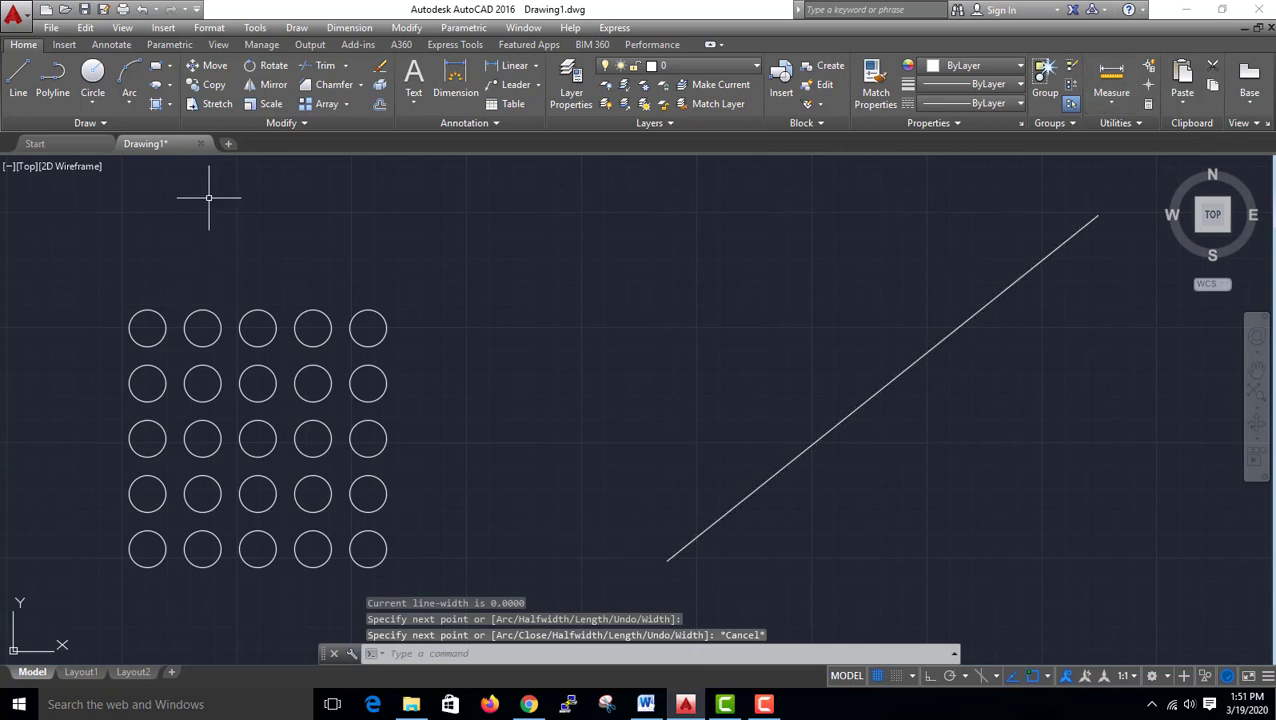
pyautogui.click(92, 82)
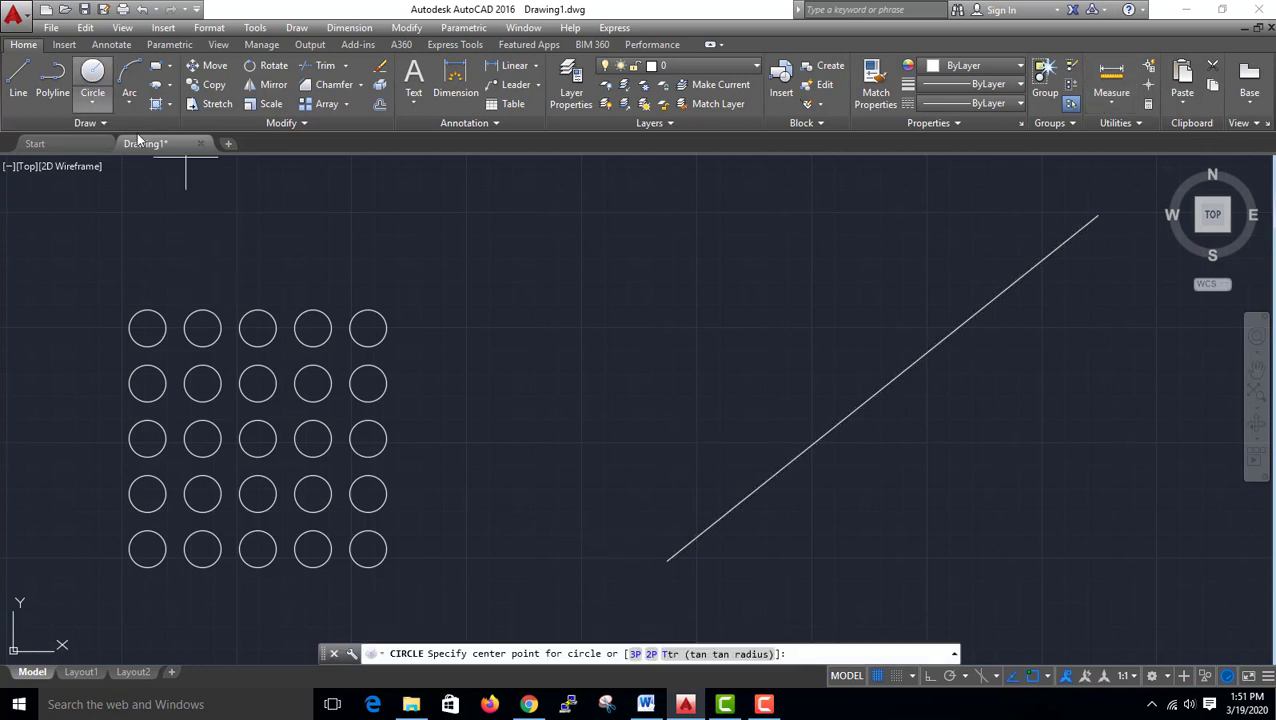
pyautogui.click(658, 541)
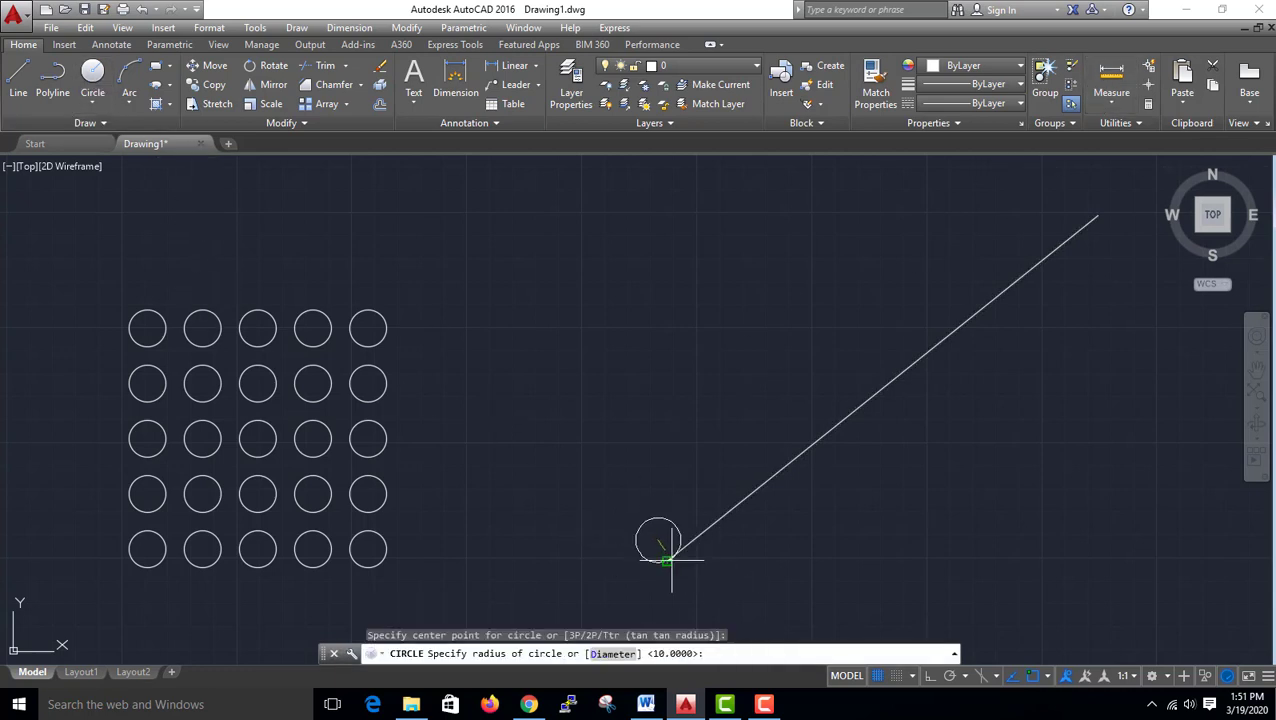
pyautogui.click(672, 553)
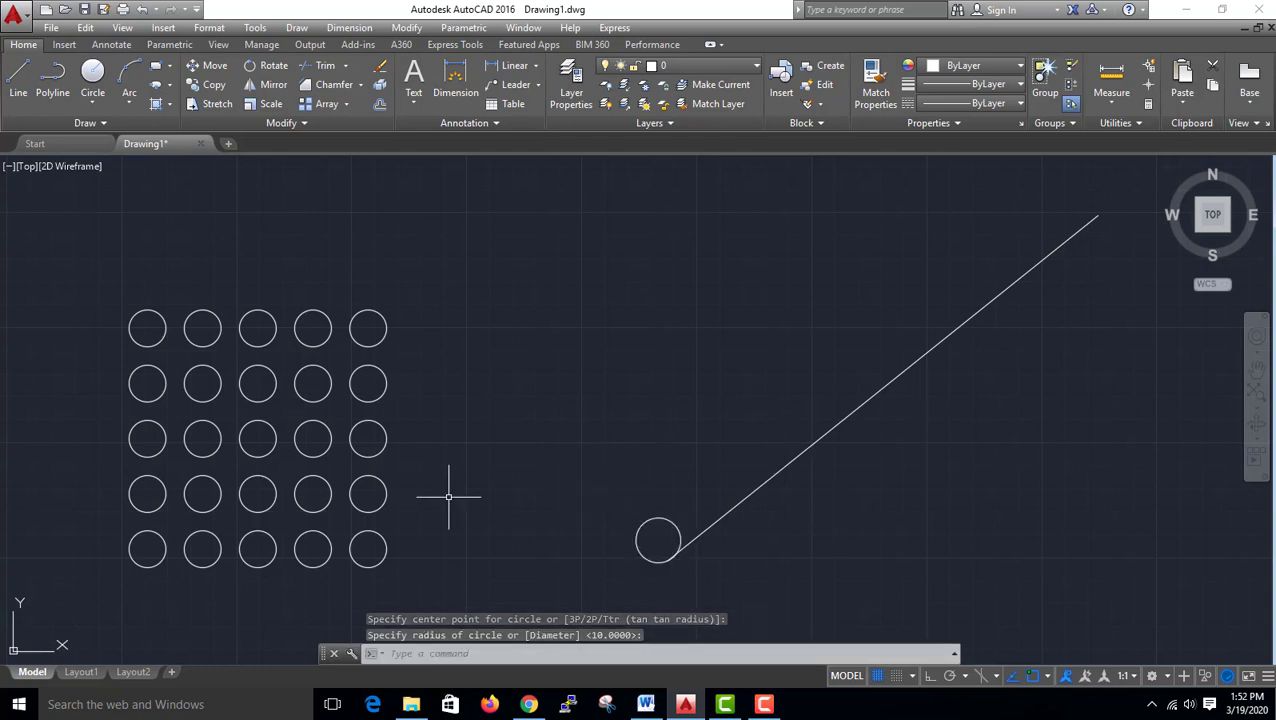
# Step: Path-array the small circle along the diagonal line: 9 copies spaced 36.7405 apart
pyautogui.click(347, 105)
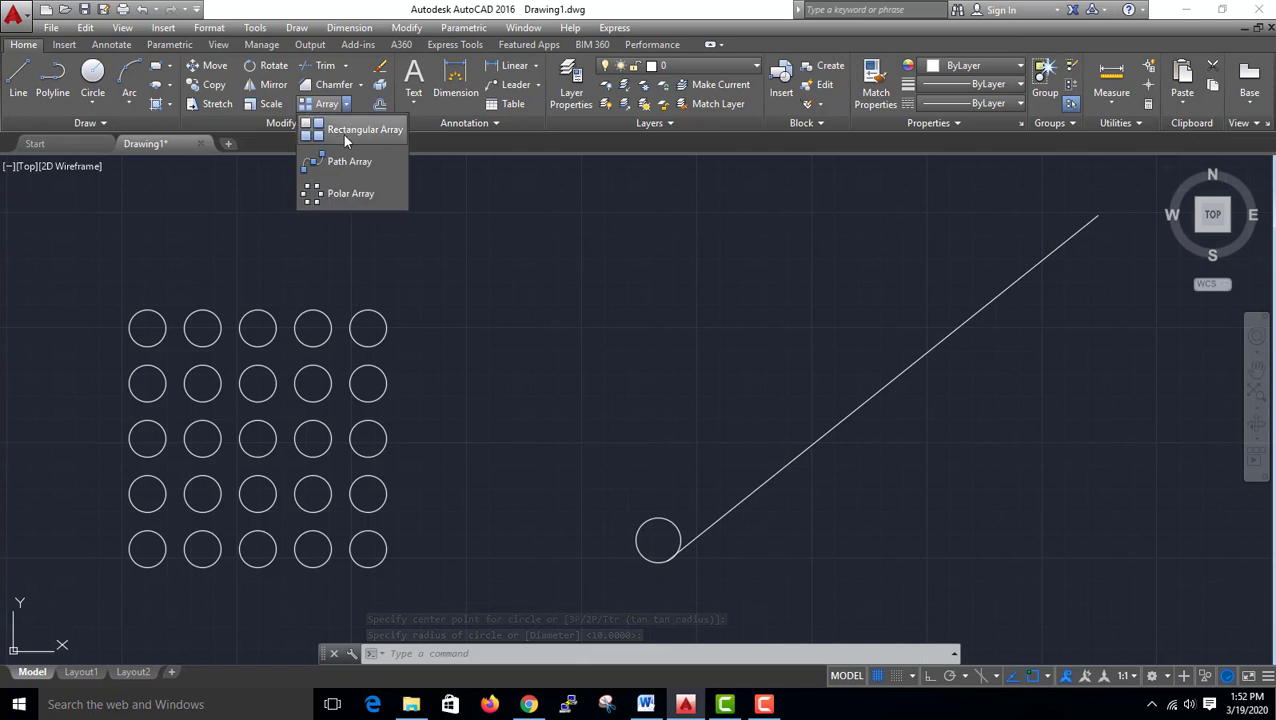
pyautogui.click(340, 160)
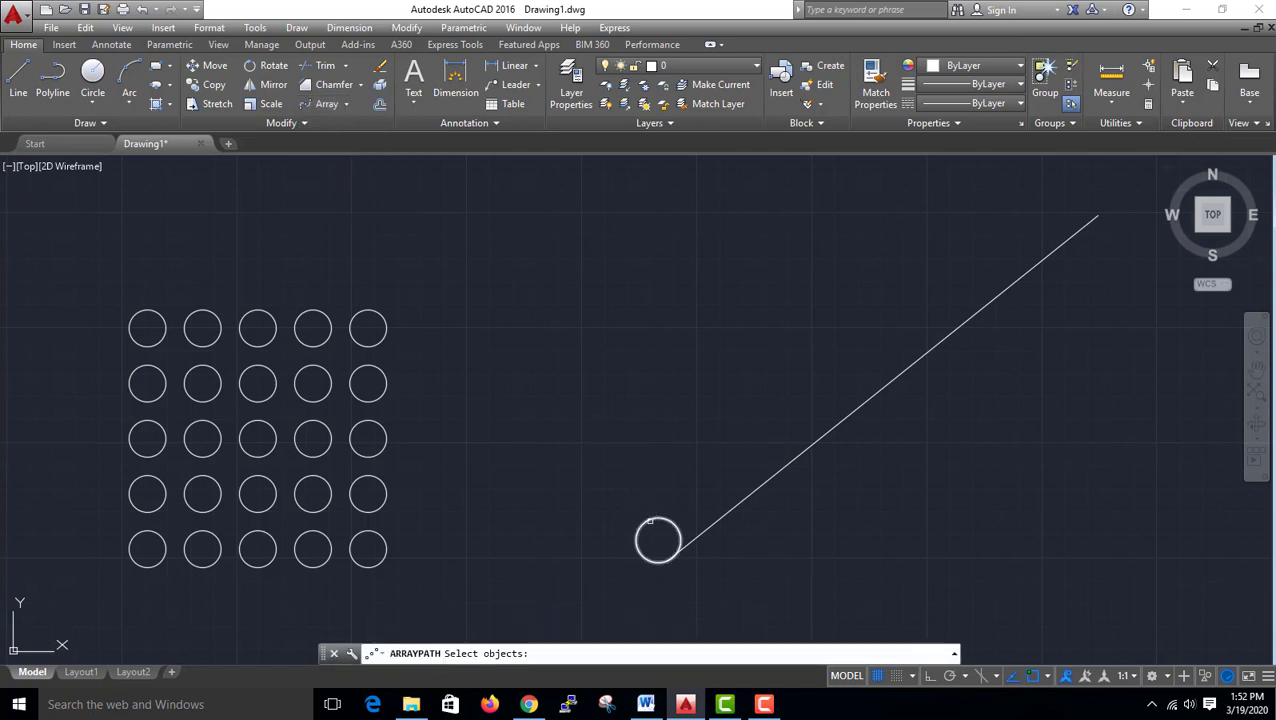
pyautogui.click(644, 523)
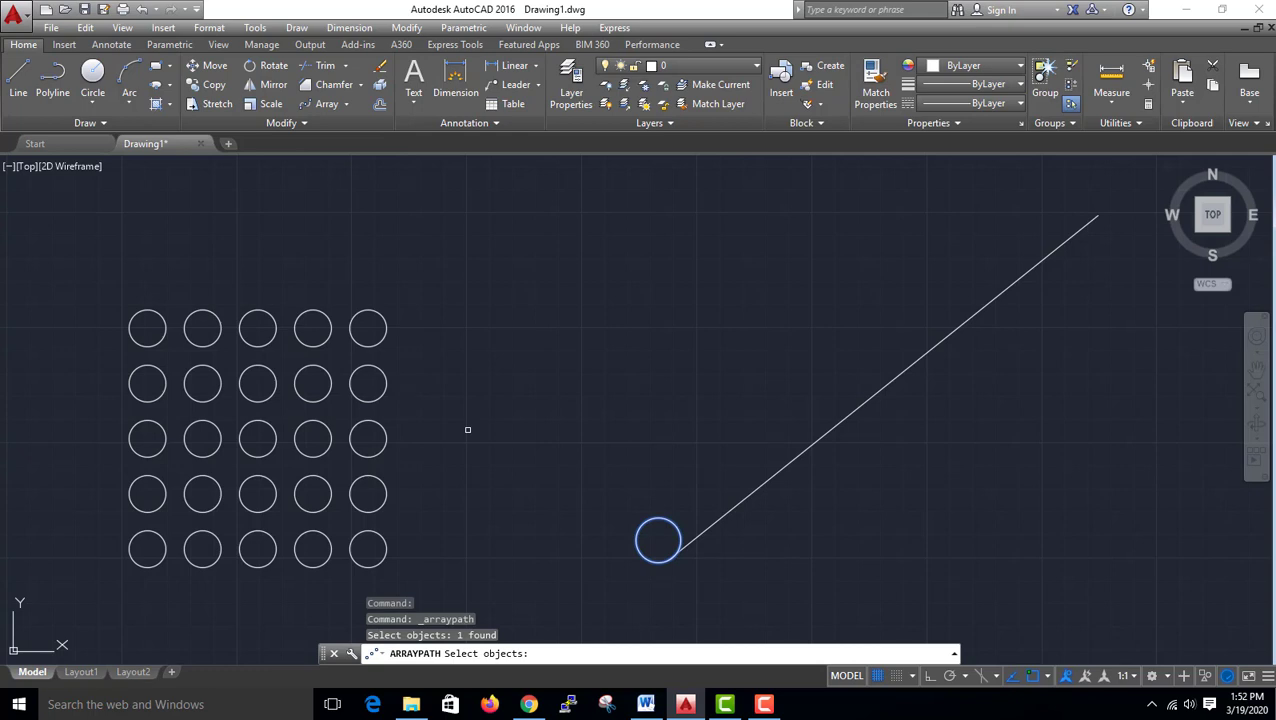
pyautogui.press('Return')
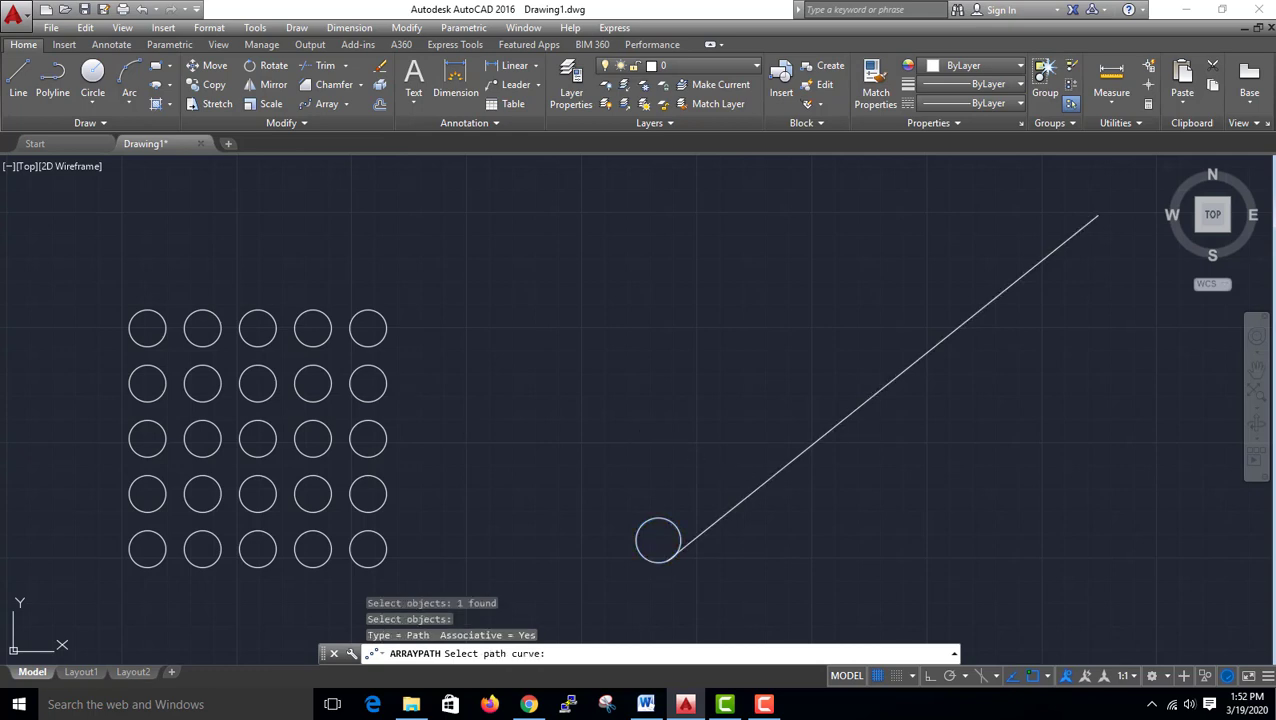
pyautogui.click(761, 485)
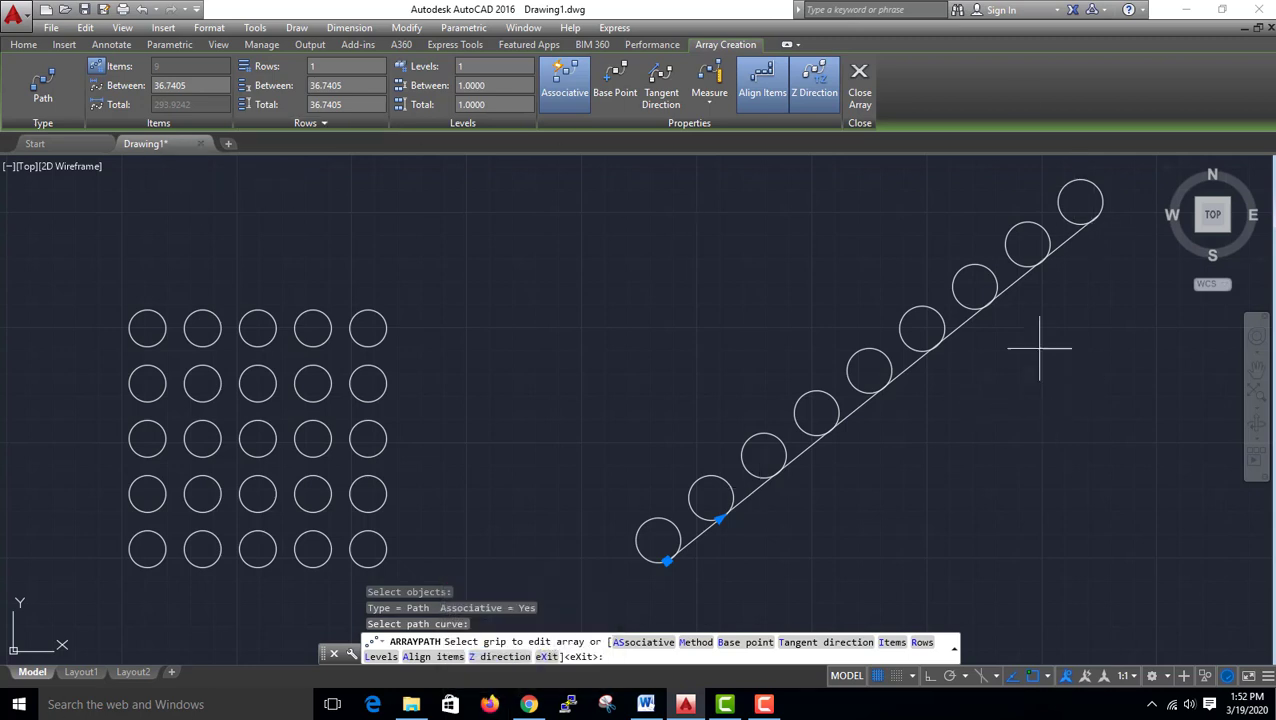
pyautogui.click(860, 100)
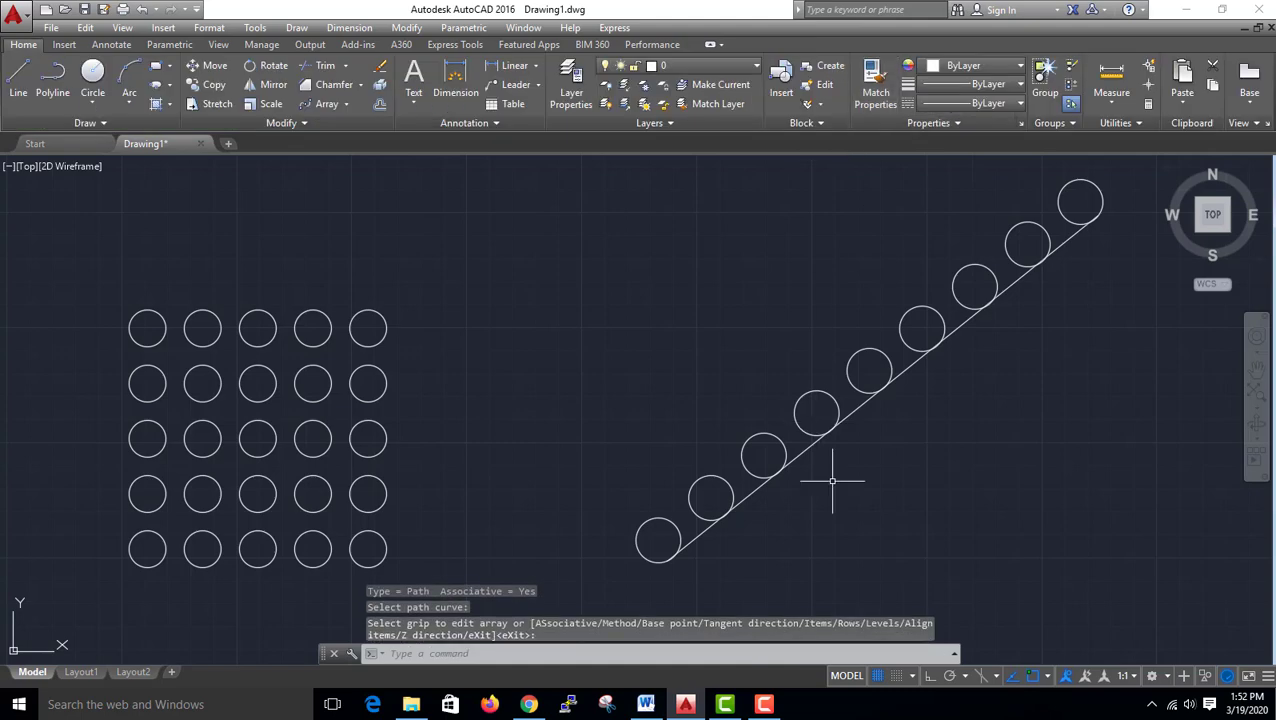
pyautogui.scroll(-4, 1096, 350)
pyautogui.moveTo(1040, 318)
pyautogui.mouseDown(button='middle')
pyautogui.moveTo(880, 300)
pyautogui.moveTo(466, 316)
pyautogui.moveTo(374, 340)
pyautogui.mouseUp(button='middle')
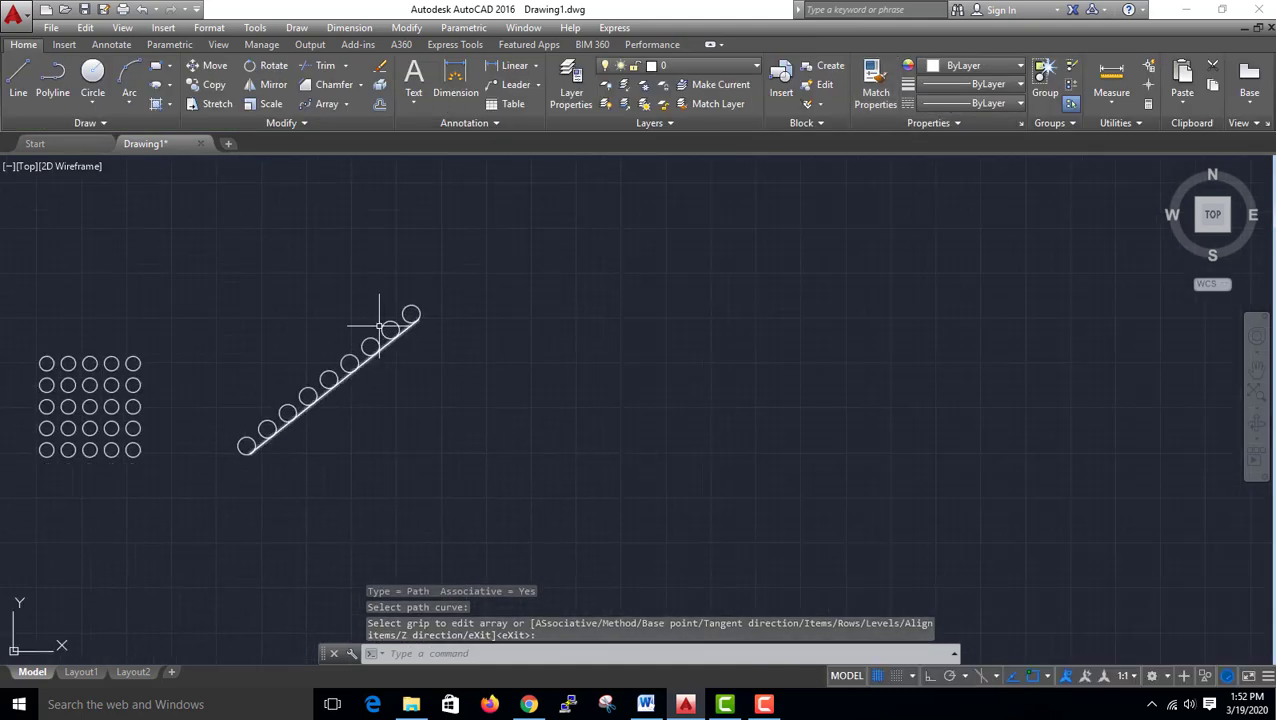
# Step: Draw a large circle and a small circle centred on its top quadrant
pyautogui.click(346, 104)
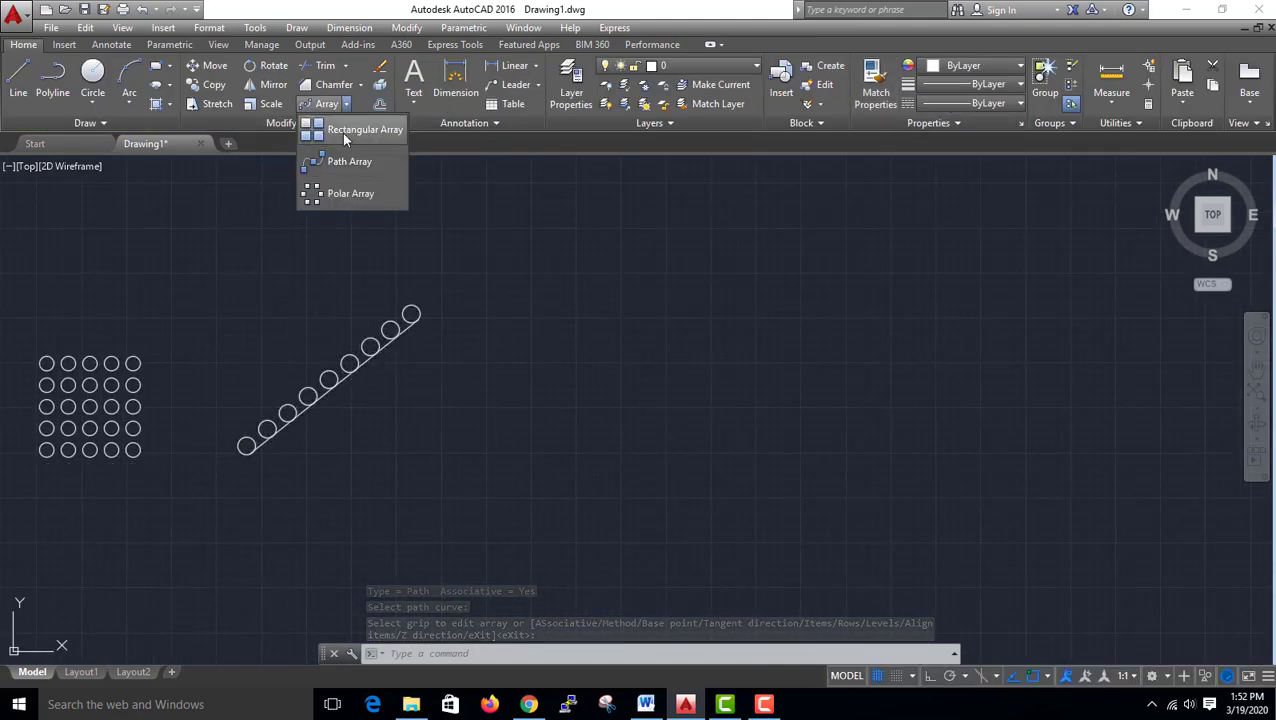
pyautogui.click(92, 78)
pyautogui.click(790, 390)
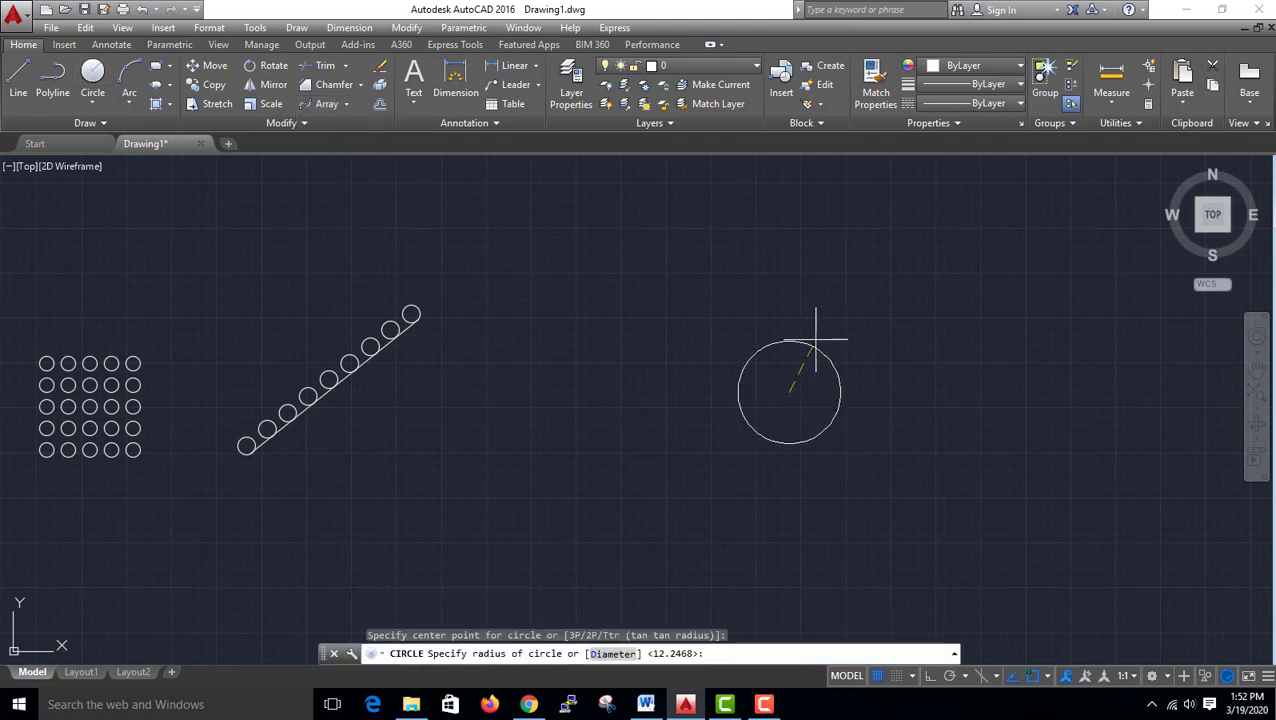
pyautogui.click(791, 270)
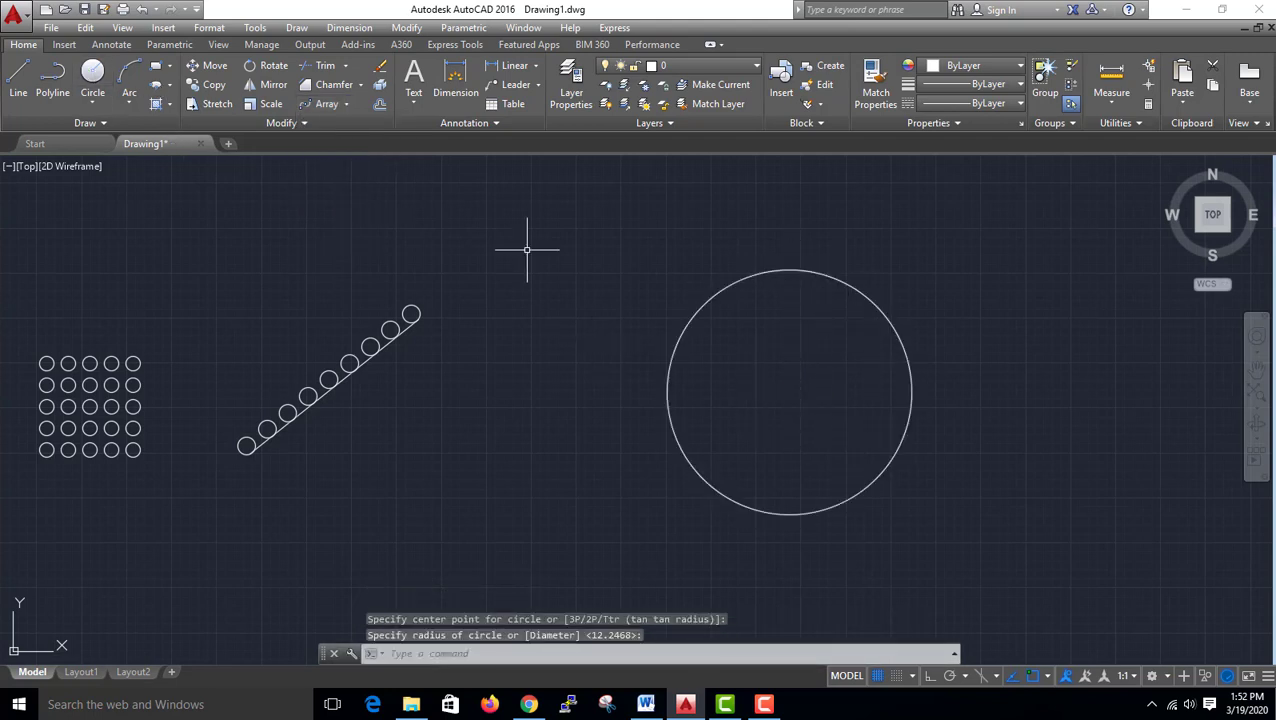
pyautogui.click(92, 78)
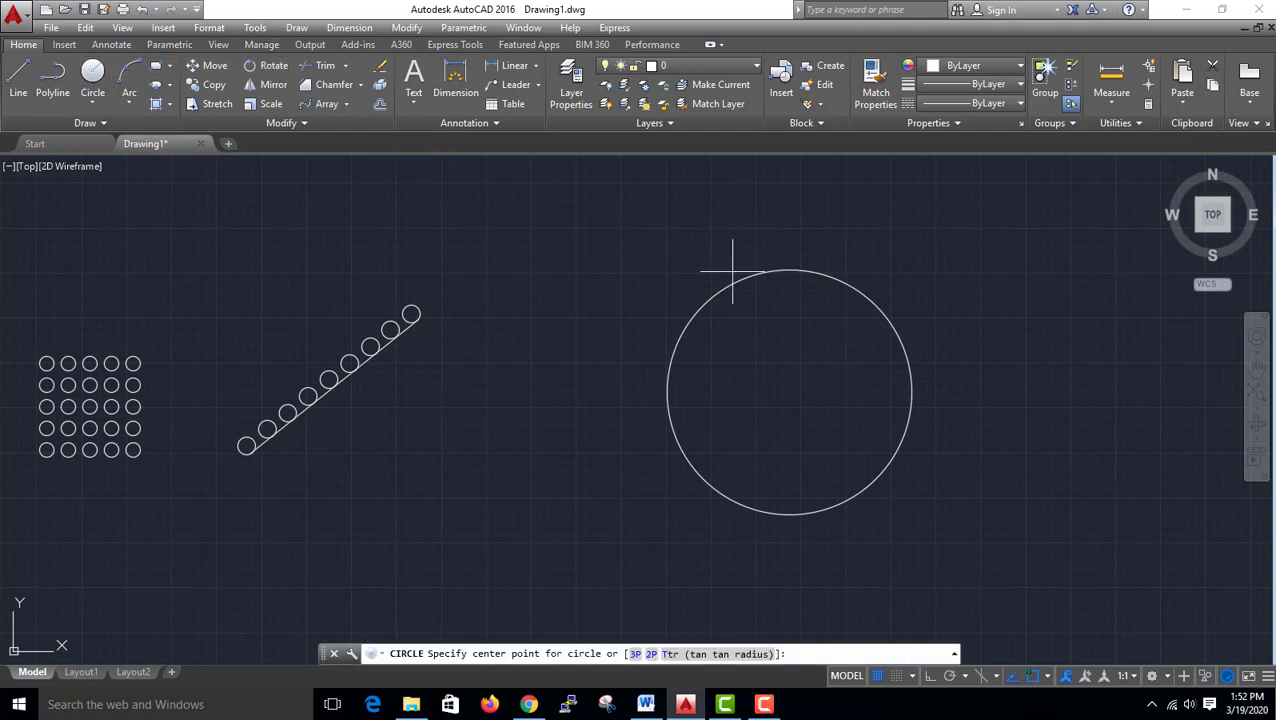
pyautogui.click(790, 270)
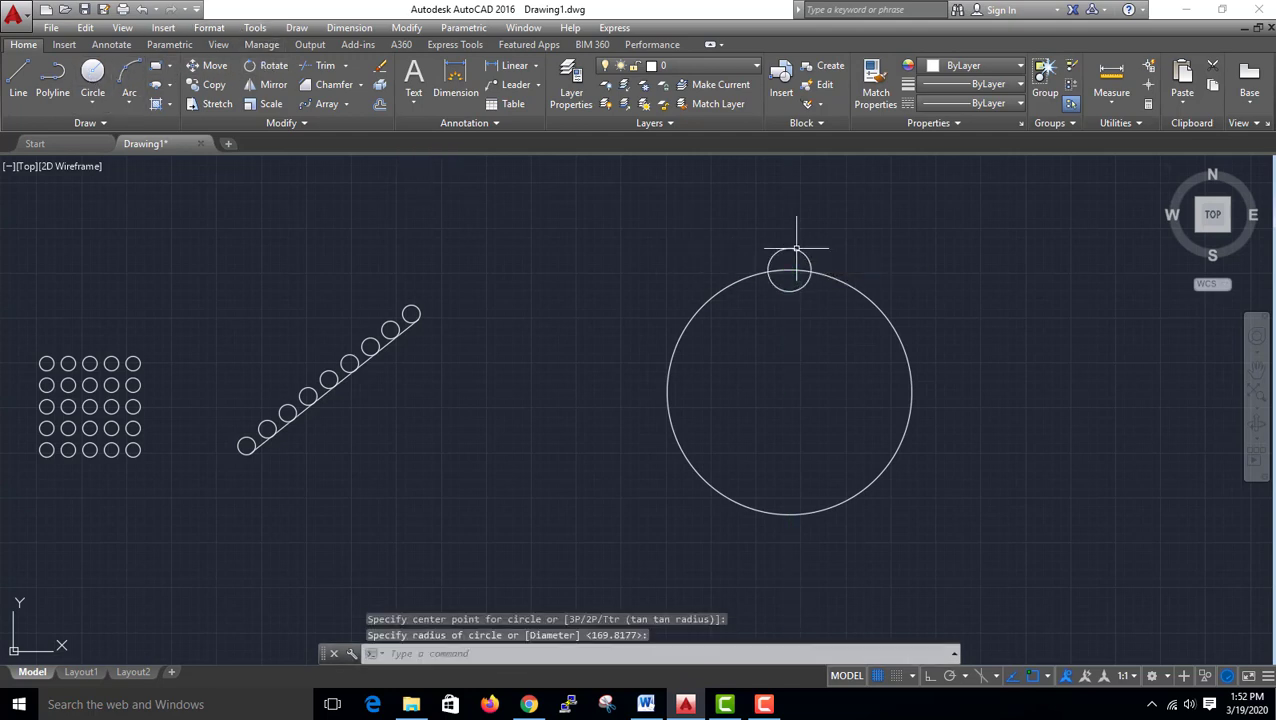
# Step: Polar-array the small circle six times around the large circle's centre, filling 360 degrees
pyautogui.click(346, 104)
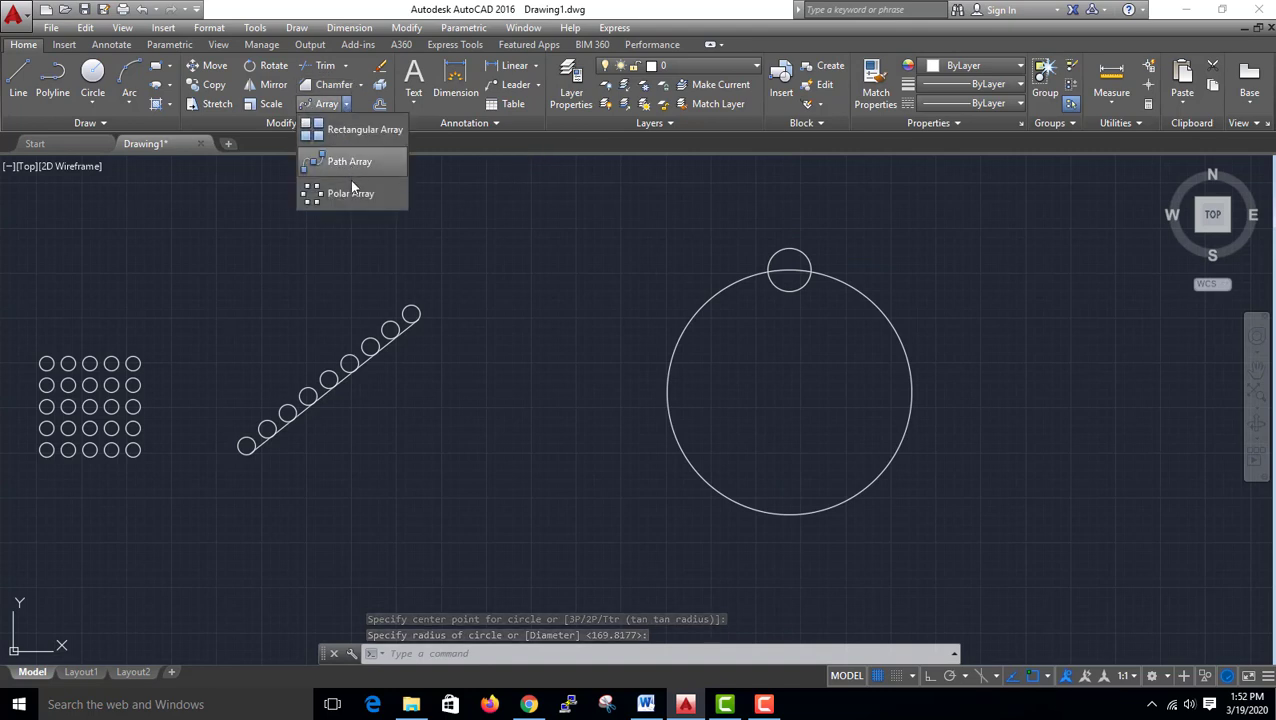
pyautogui.click(349, 189)
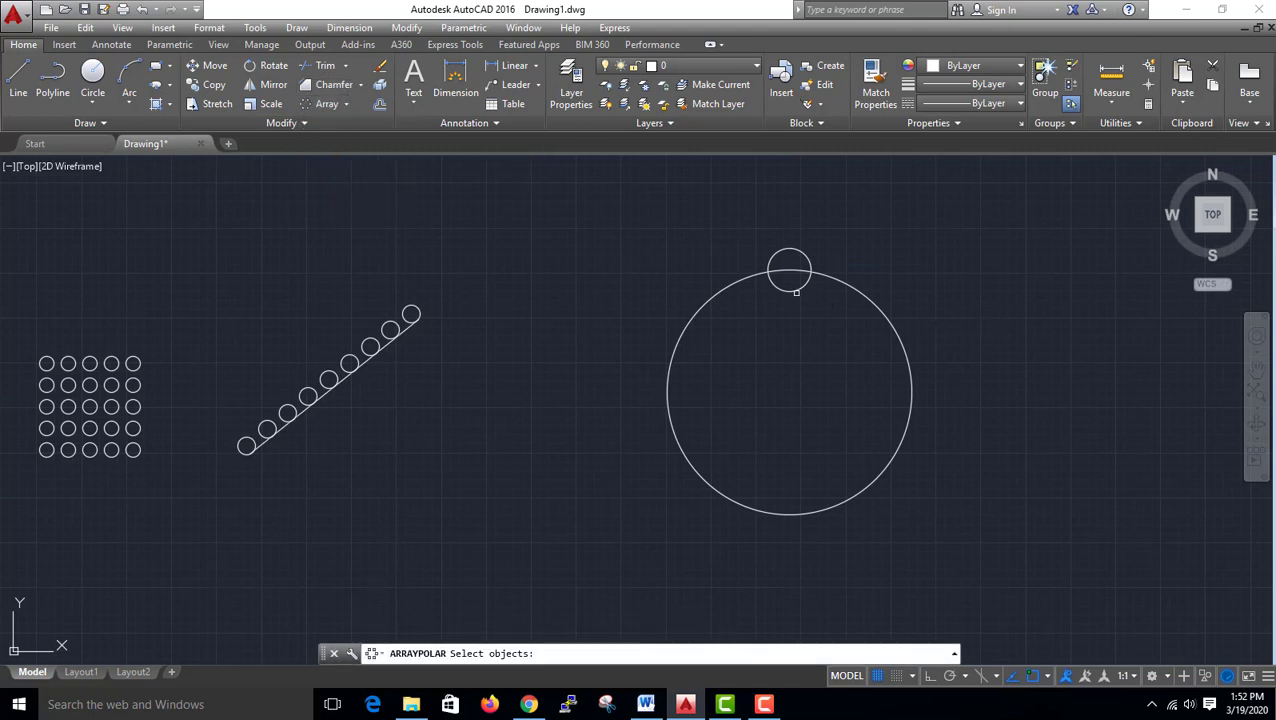
pyautogui.click(796, 291)
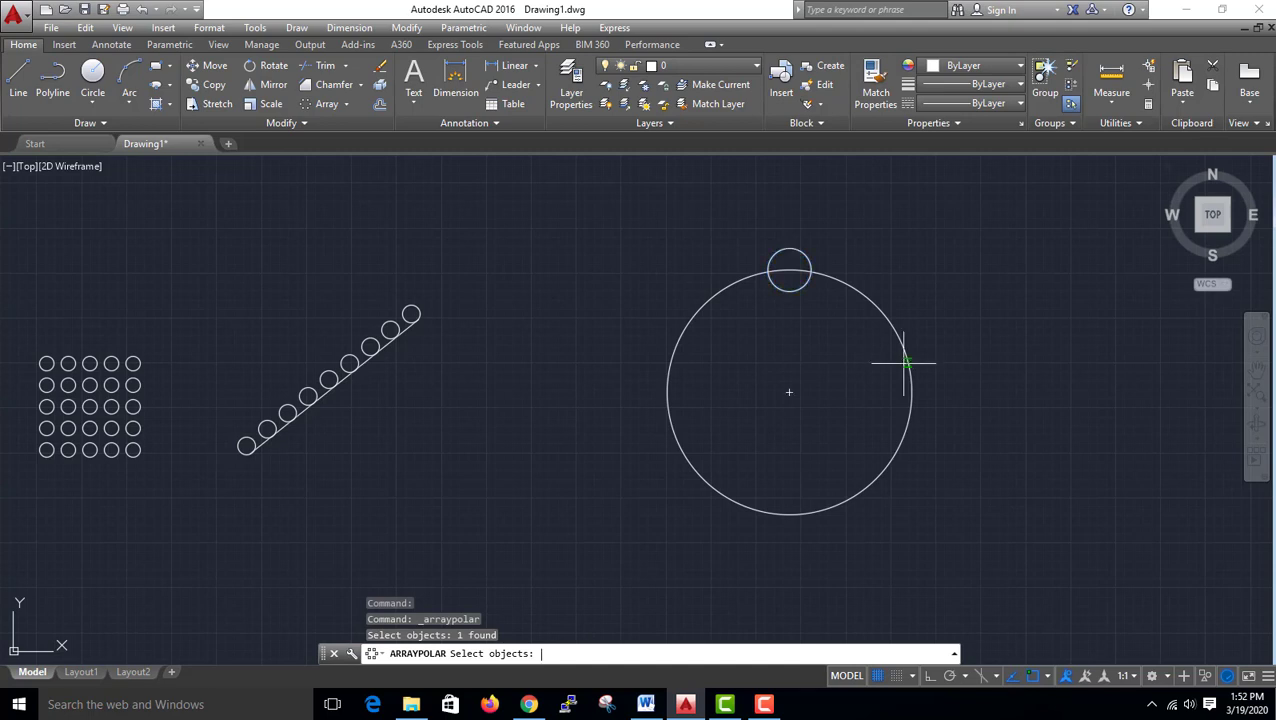
pyautogui.press('Return')
pyautogui.click(789, 392)
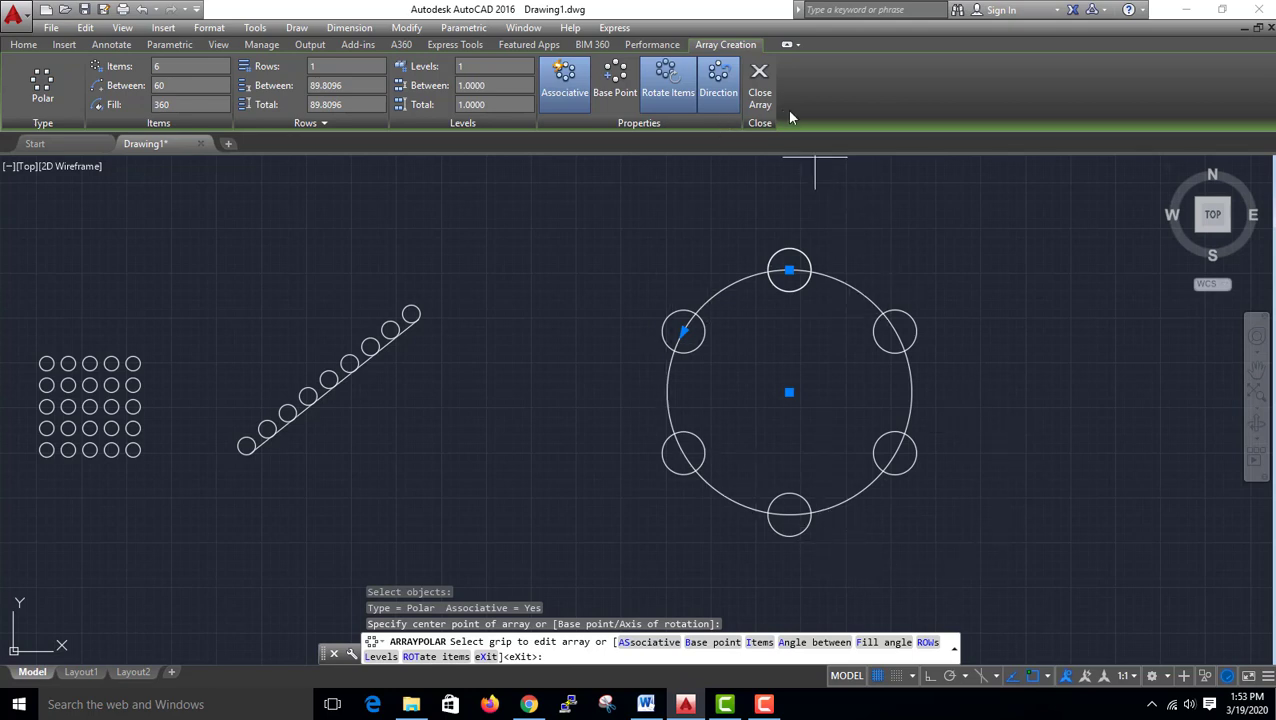
pyautogui.click(759, 100)
pyautogui.scroll(-2, 763, 450)
pyautogui.moveTo(763, 444); pyautogui.dragTo(1131, 412, button='middle')
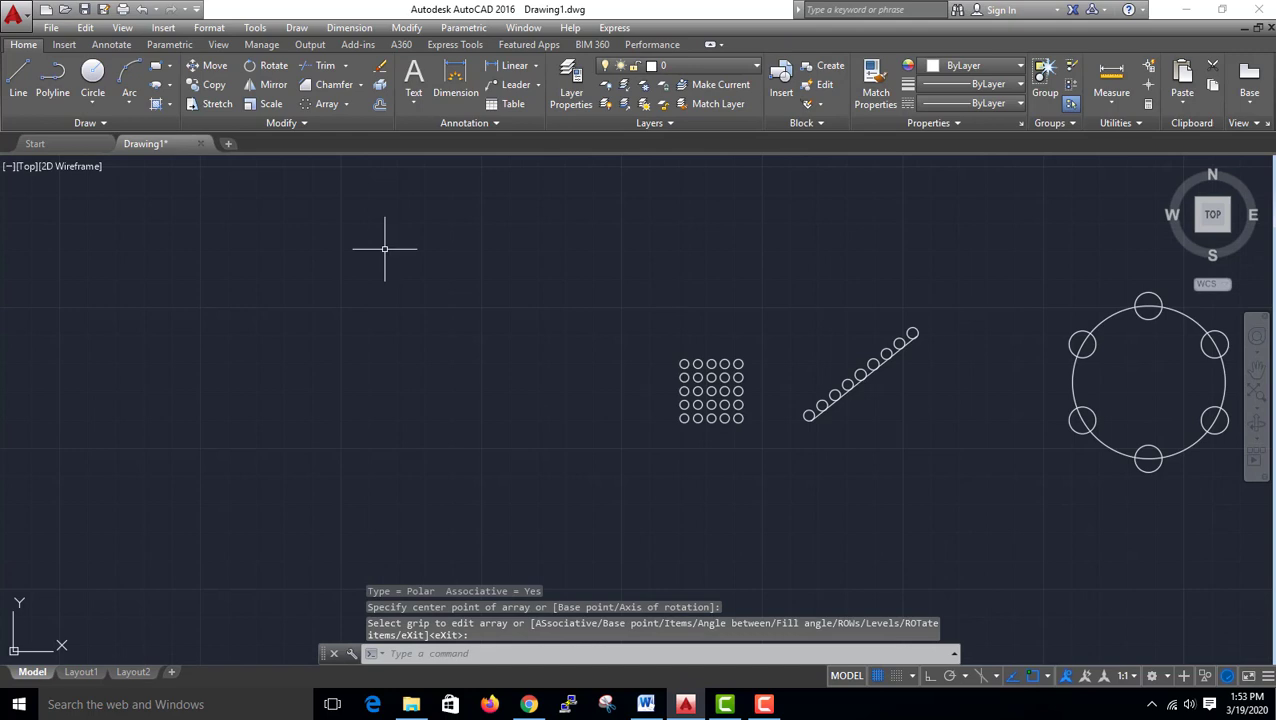
pyautogui.click(92, 72)
# Step: Draw a small circle at upper left and polar-array it into a six-circle ring around a point below it
pyautogui.click(237, 248)
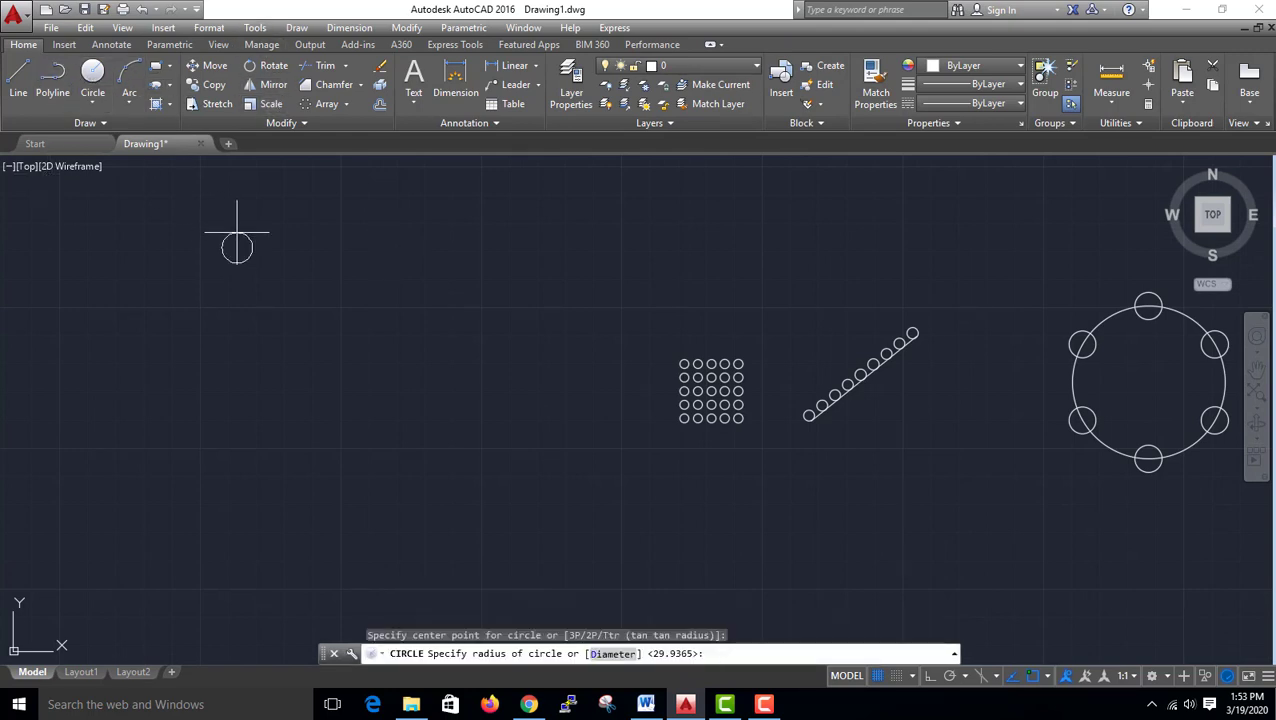
pyautogui.click(241, 229)
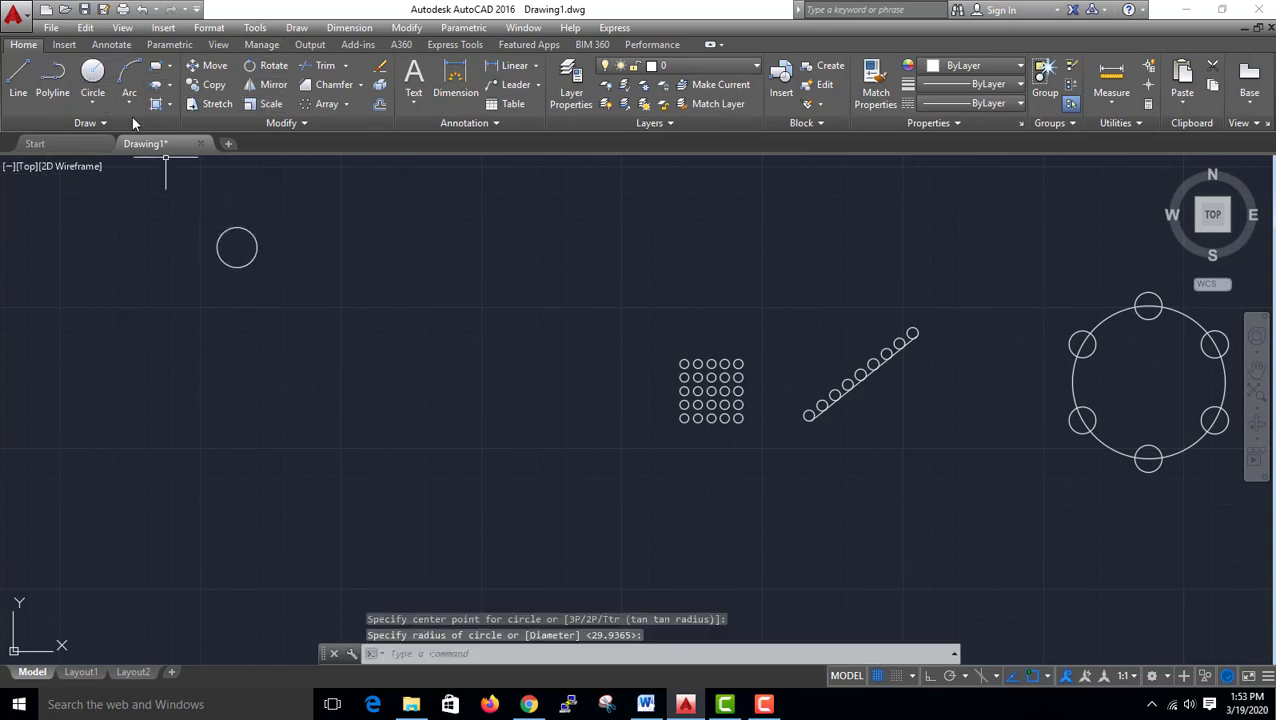
pyautogui.click(348, 105)
pyautogui.click(344, 189)
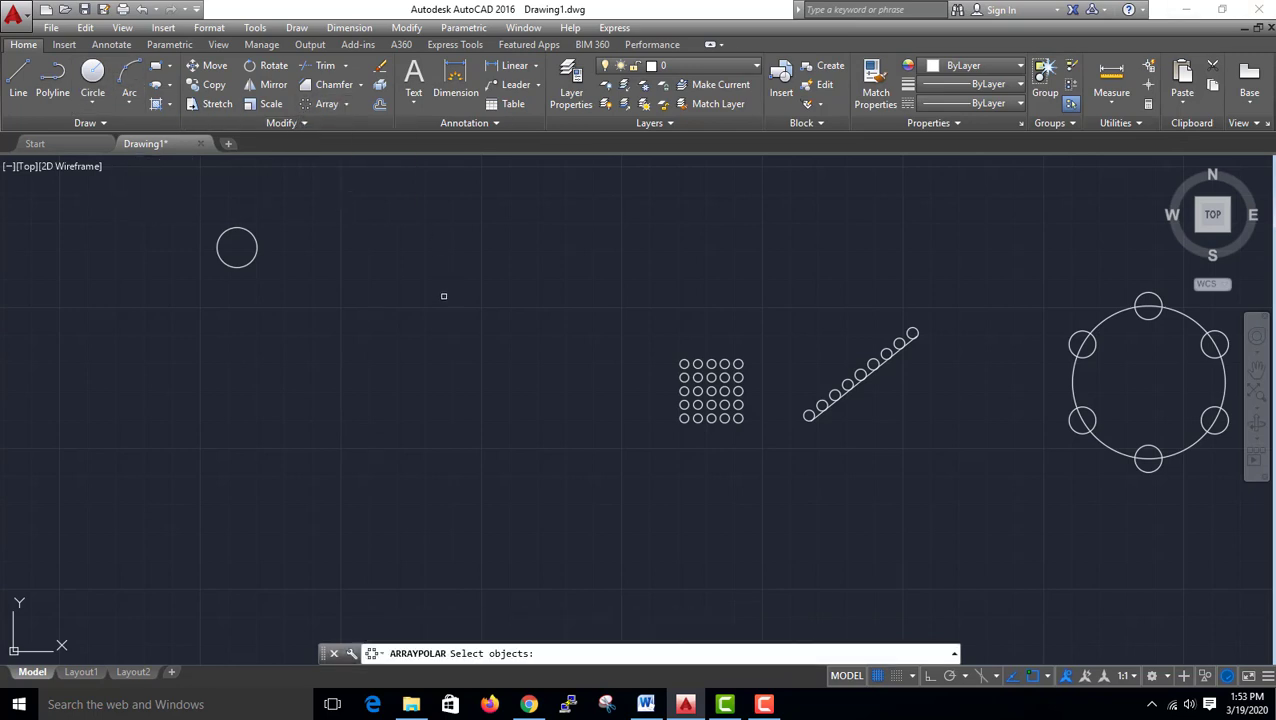
pyautogui.click(227, 264)
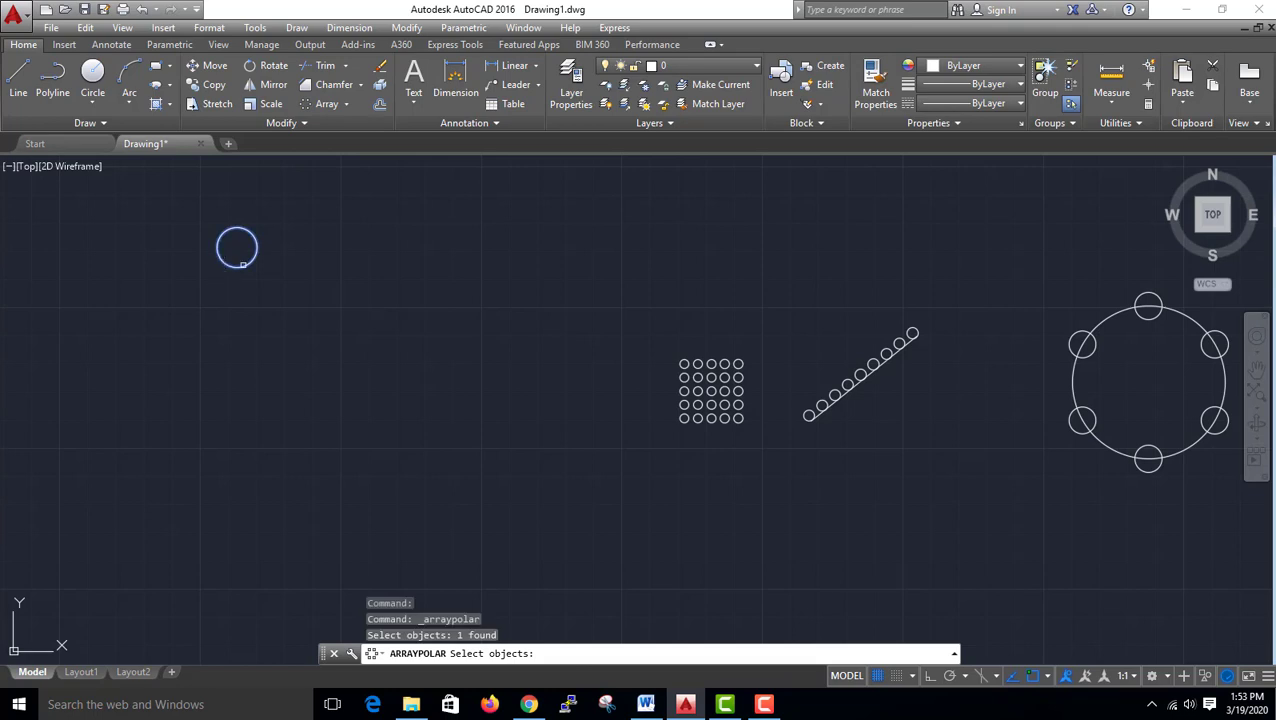
pyautogui.press('Return')
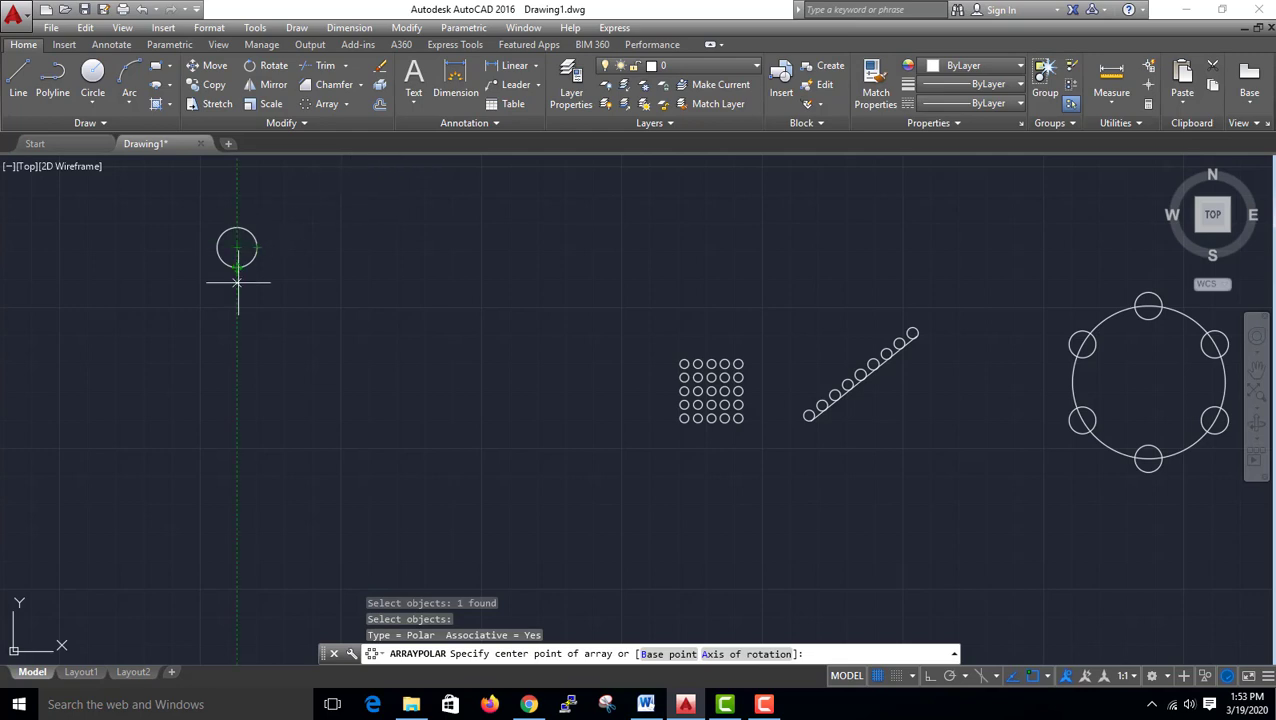
pyautogui.click(237, 333)
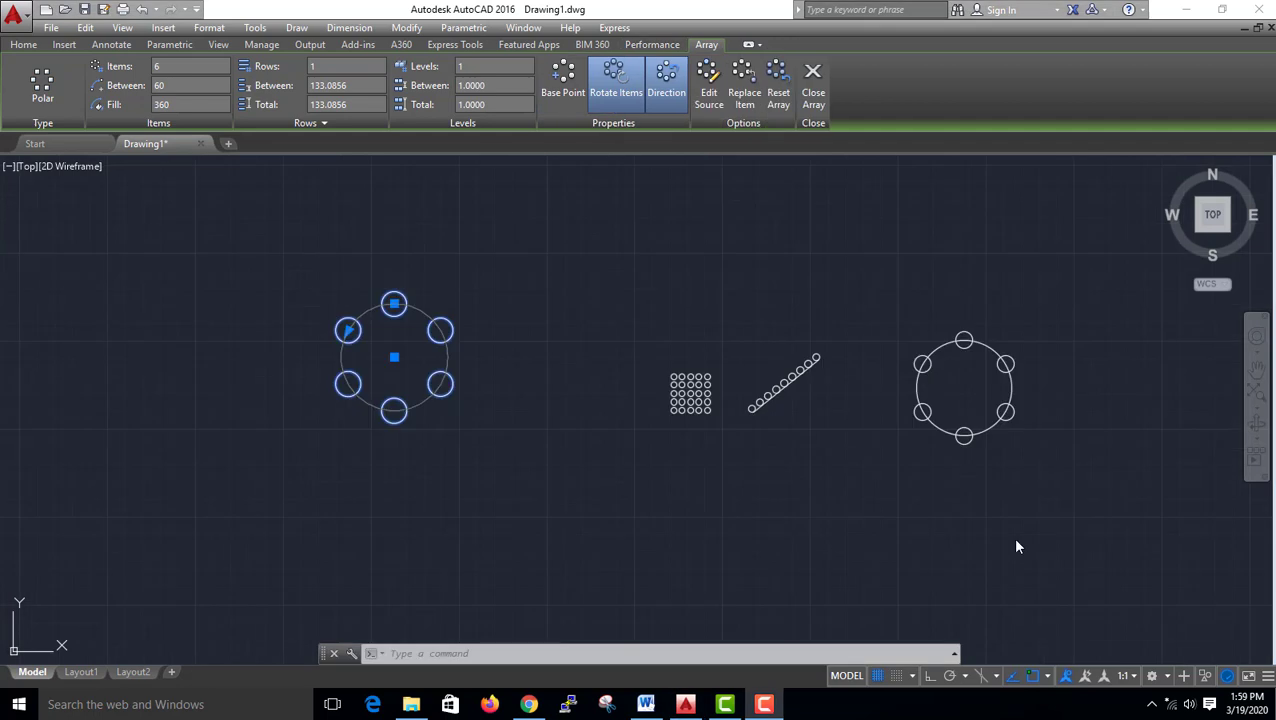
pyautogui.click(816, 93)
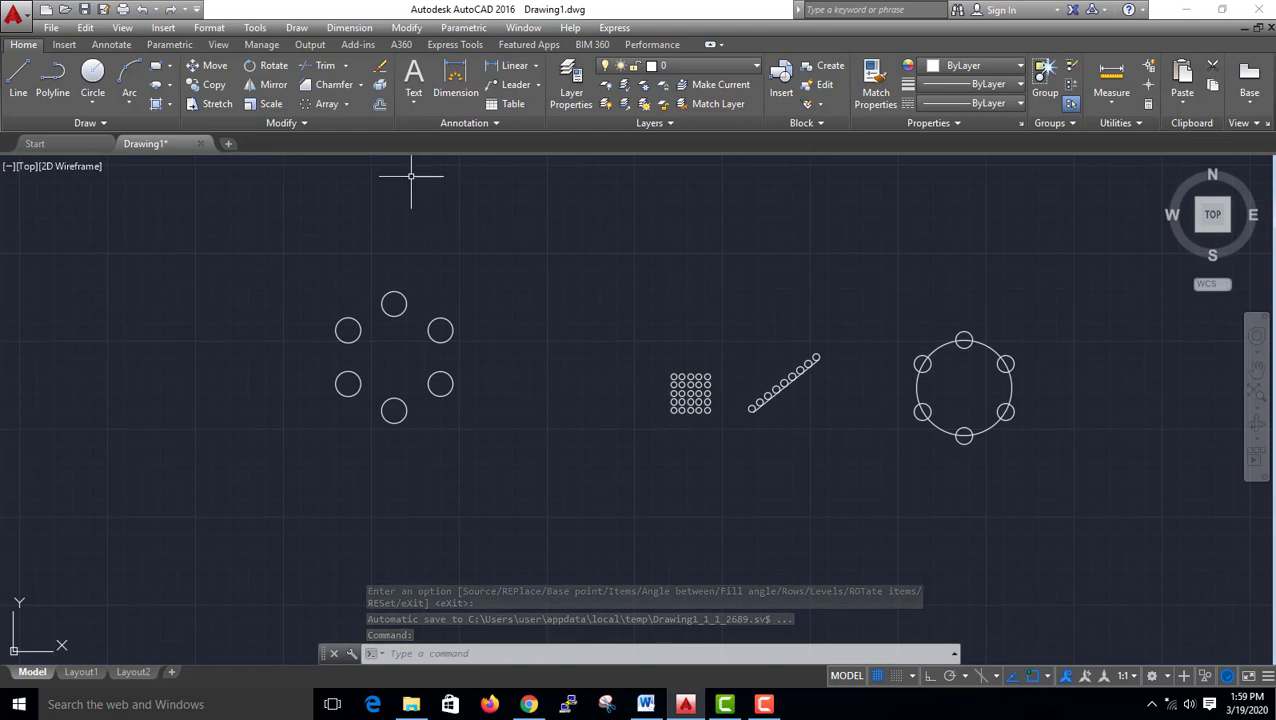
pyautogui.click(348, 104)
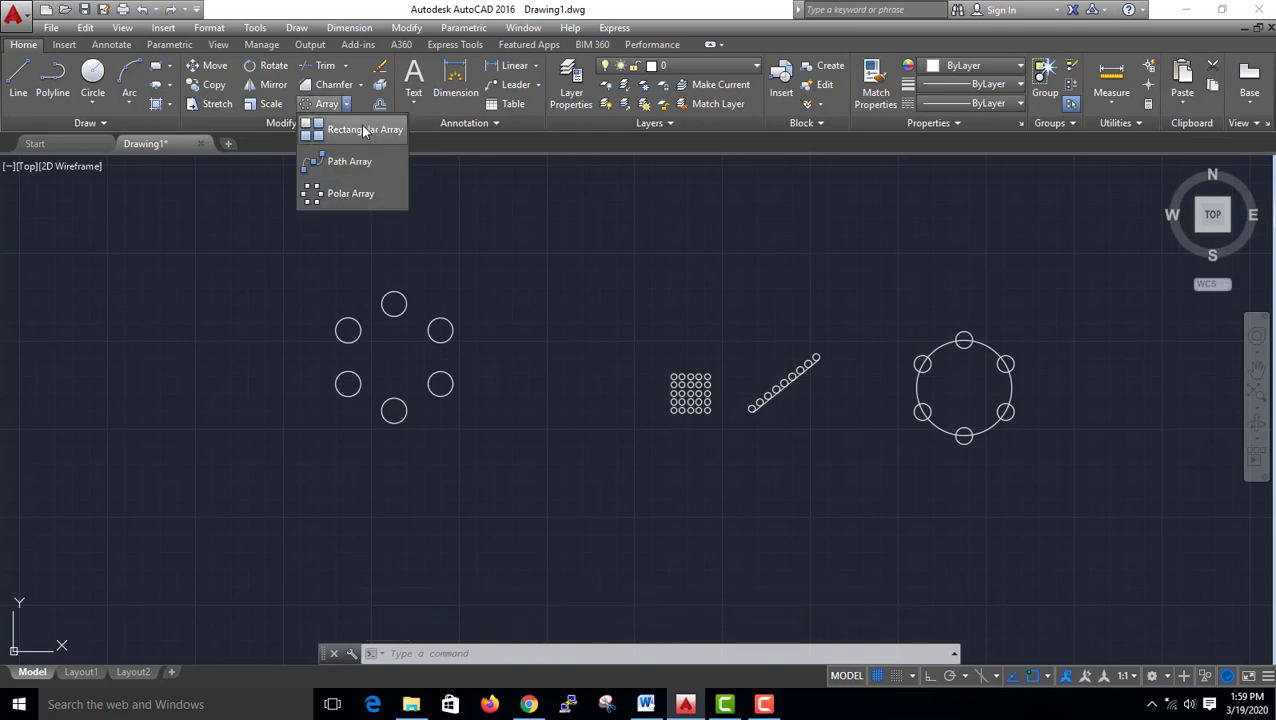